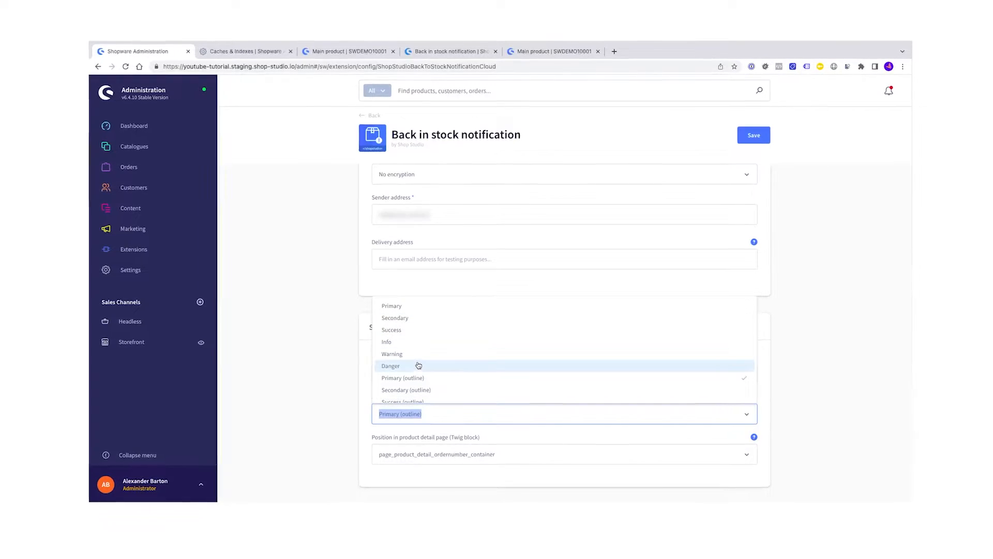
Choose Success as the notify button style in the app's configuration.
click(392, 329)
click(405, 420)
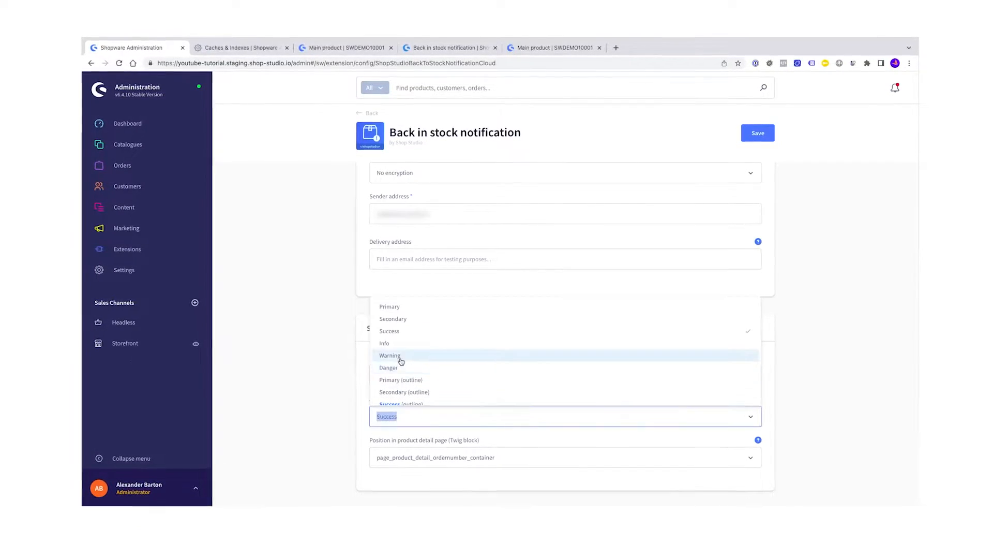
click(424, 456)
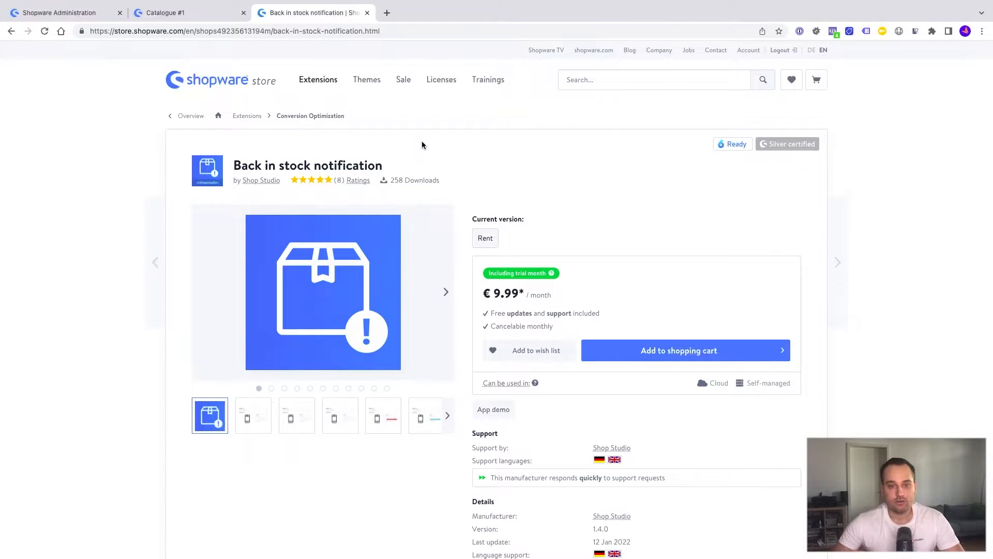
Browse the app's screenshots: quantity selector, boxless form, red and blue buttons, admin notifications list.
click(338, 282)
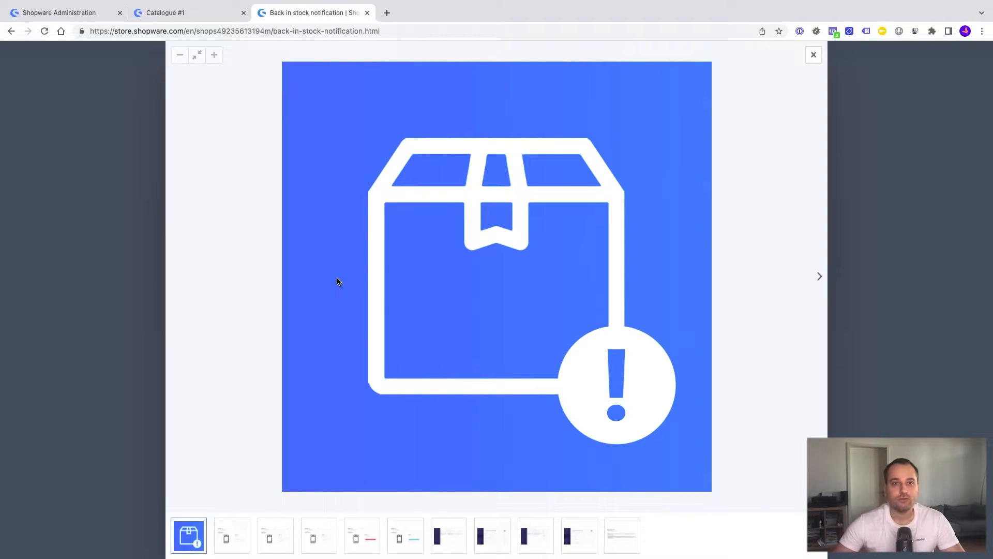
key(Right)
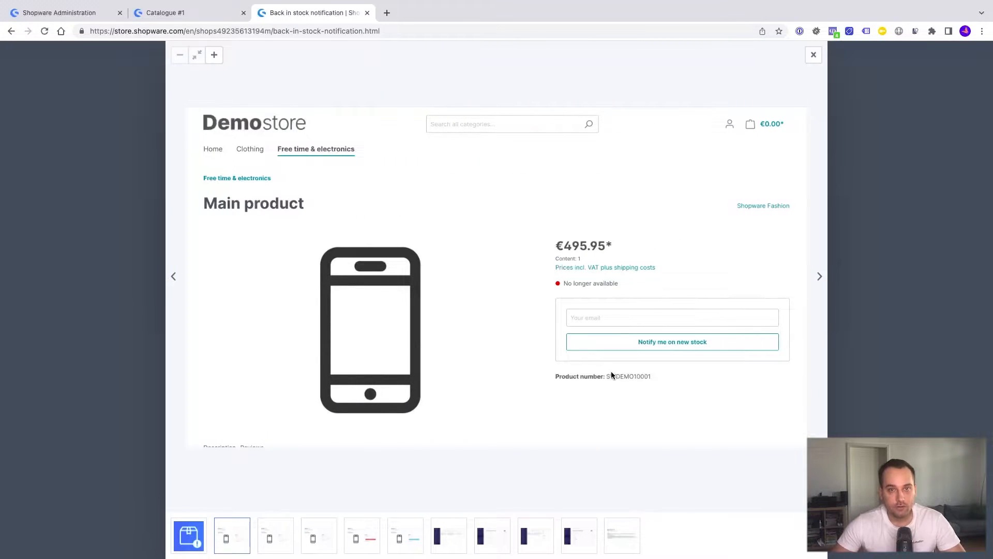
click(816, 282)
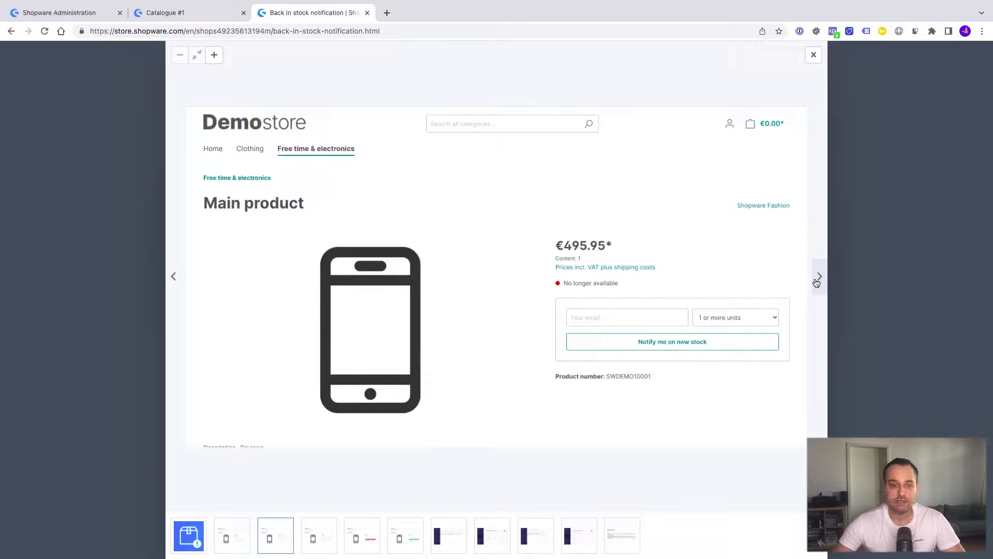
click(817, 282)
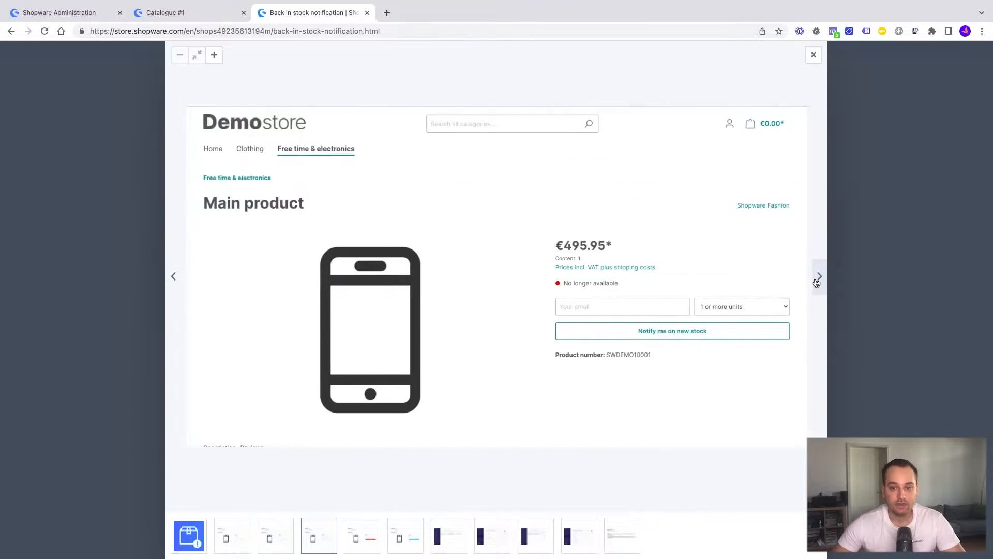
click(816, 282)
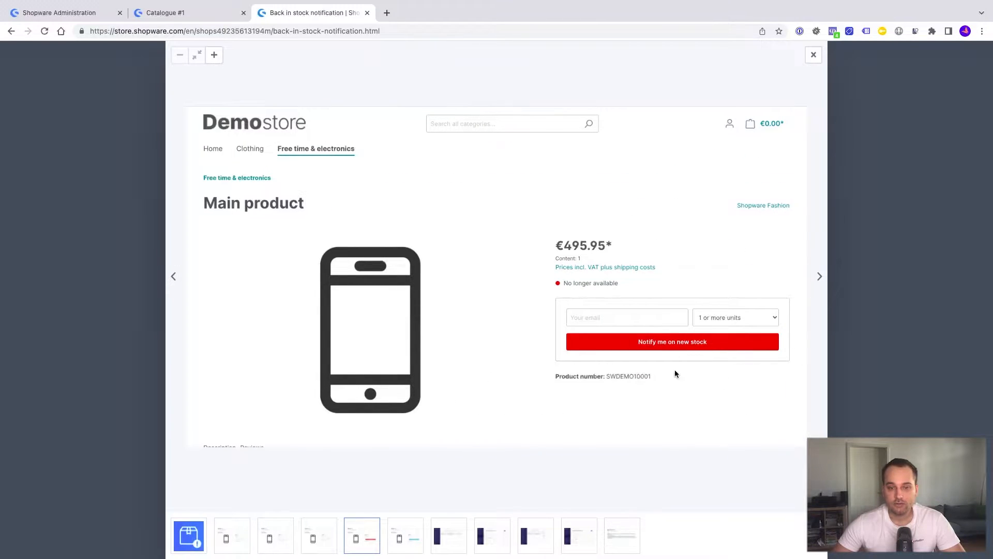
click(821, 278)
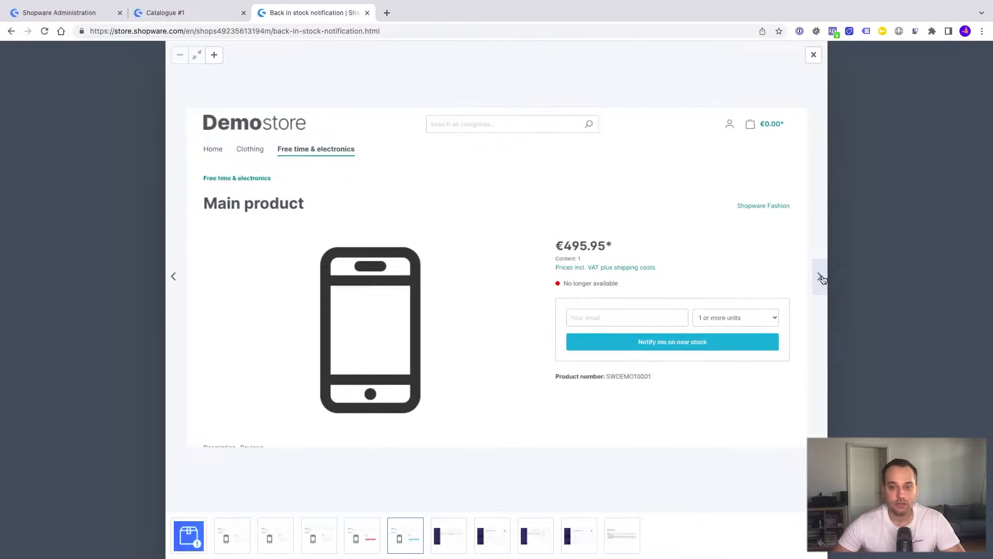
click(821, 278)
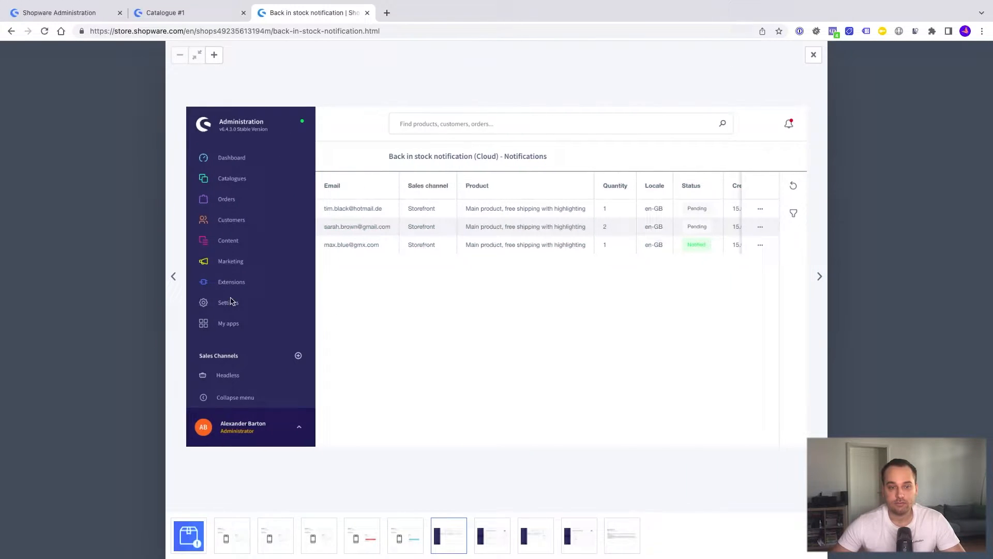
click(174, 277)
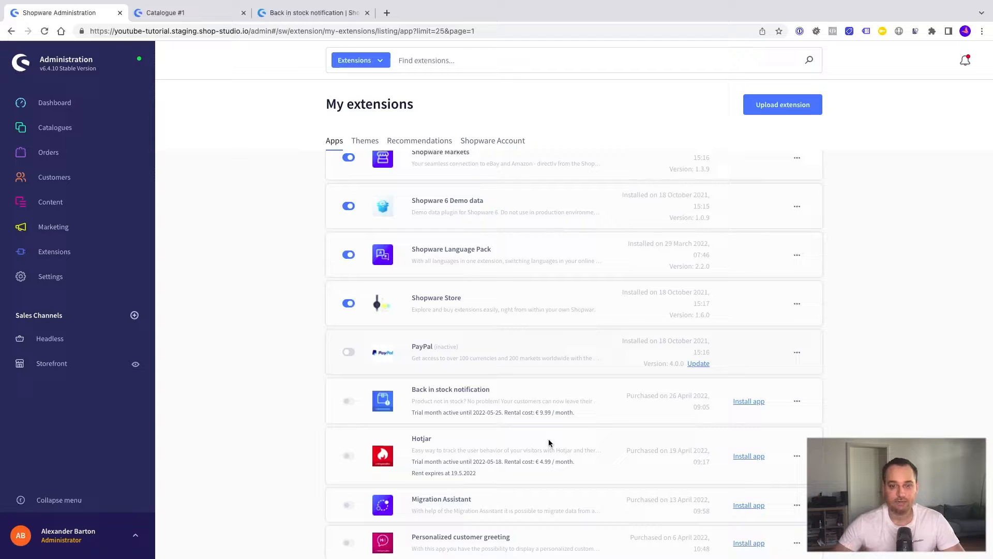
Install the Back in stock notification app, accepting its permissions, and switch it on.
click(749, 402)
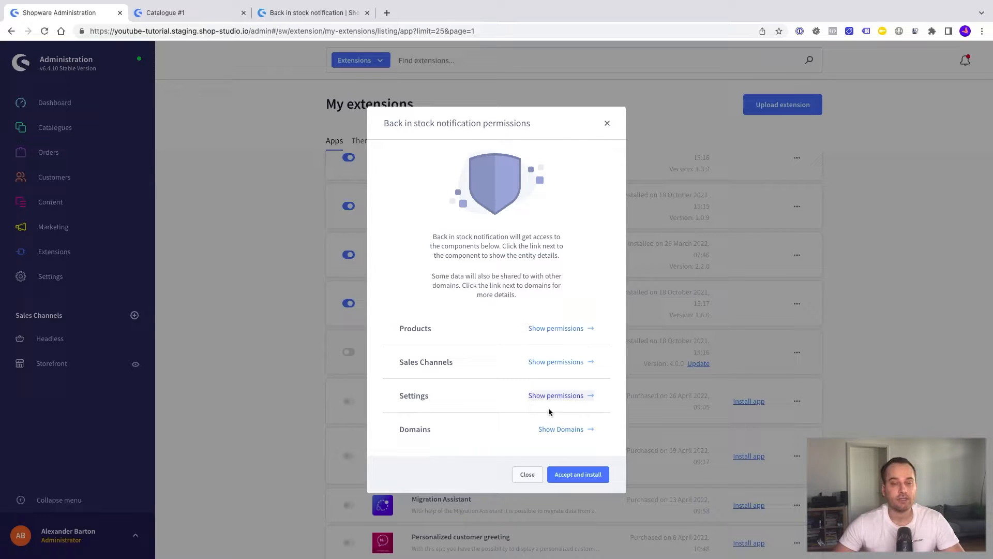
click(578, 474)
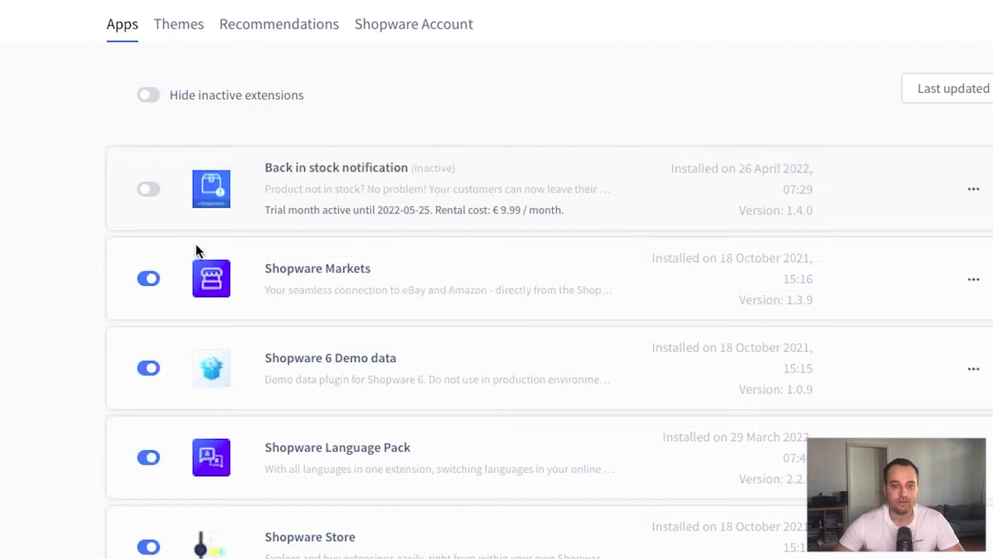
click(155, 194)
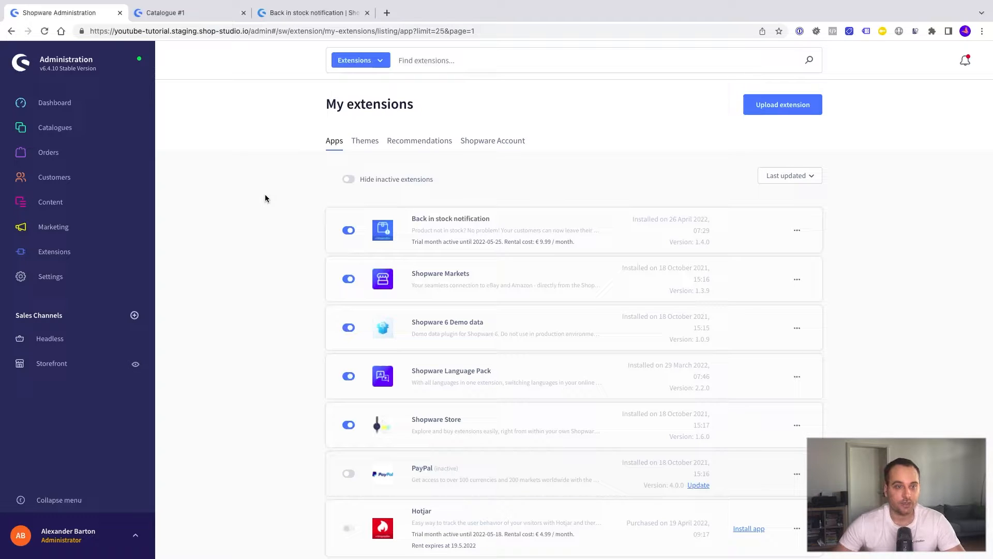
Open Main product's details from Catalogues > Products and find the Deliverability section.
mouse_move(124, 129)
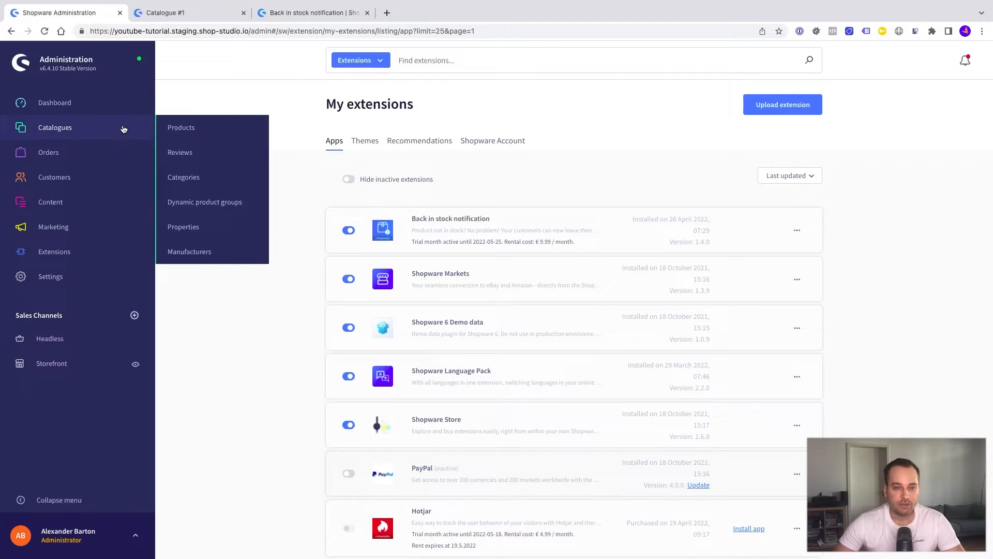
click(173, 135)
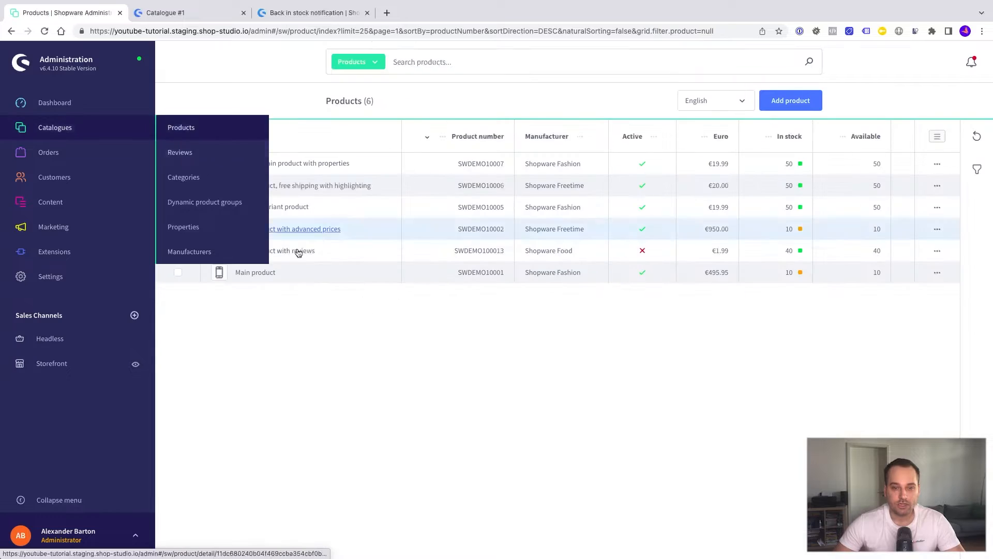
click(259, 275)
scroll(393, 304, down, 10)
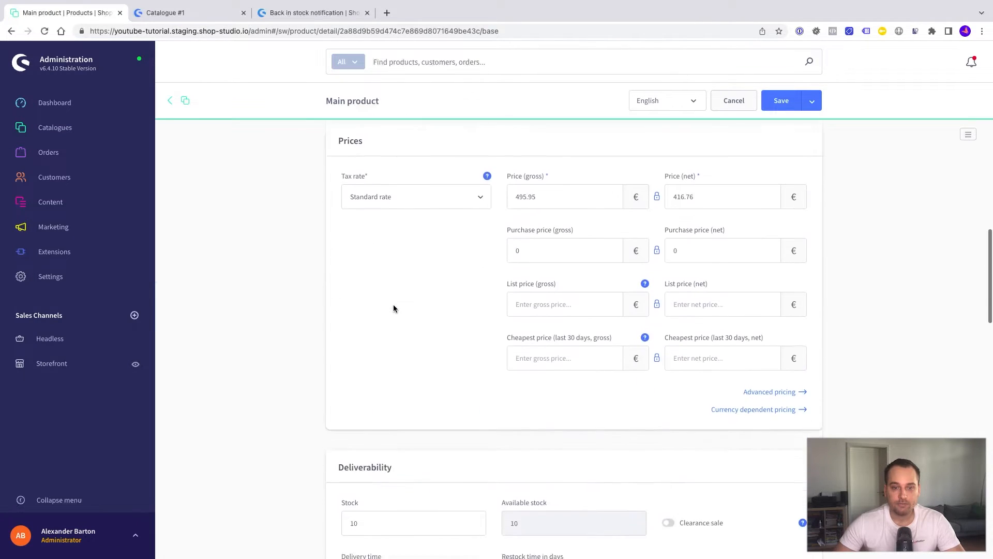
scroll(323, 304, down, 5)
scroll(323, 306, down, 2)
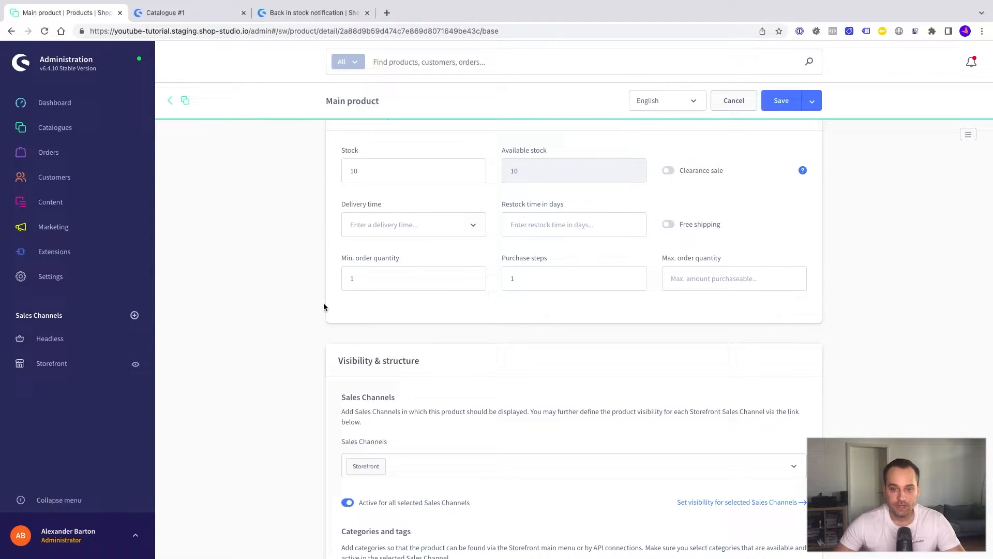
scroll(324, 307, up, 2)
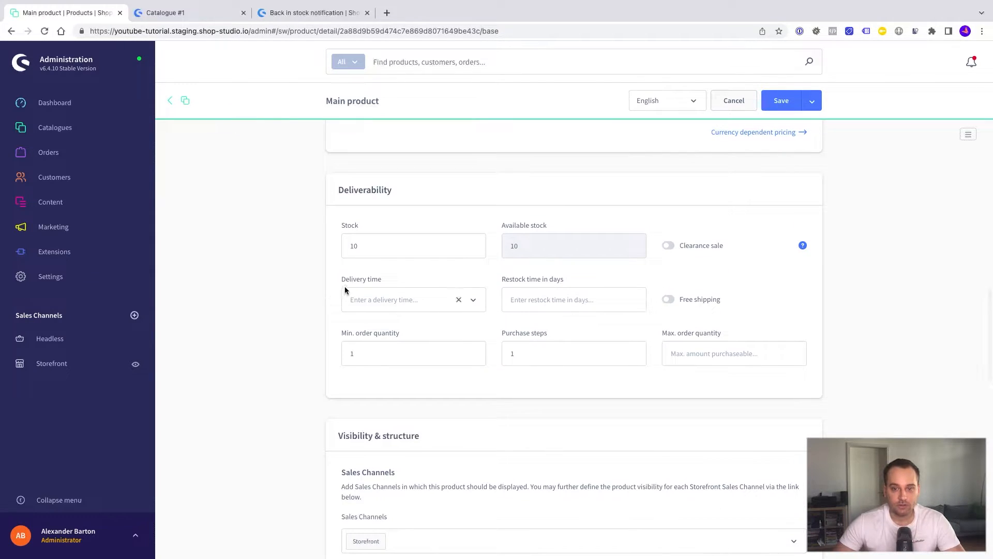
Change Main product's stock from 10 to 0, enable Clearance sale, and save.
double_click(367, 246)
key(BackSpace)
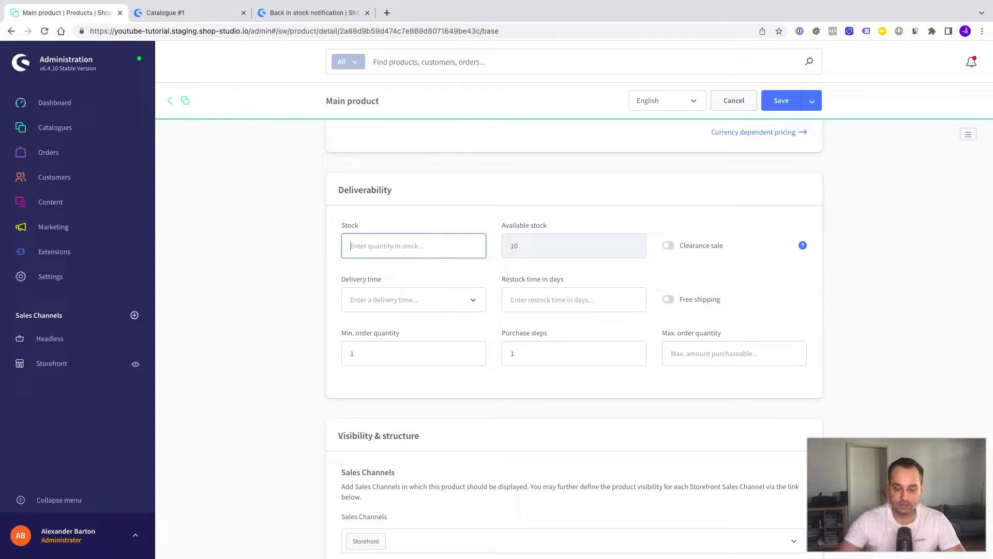
text(0)
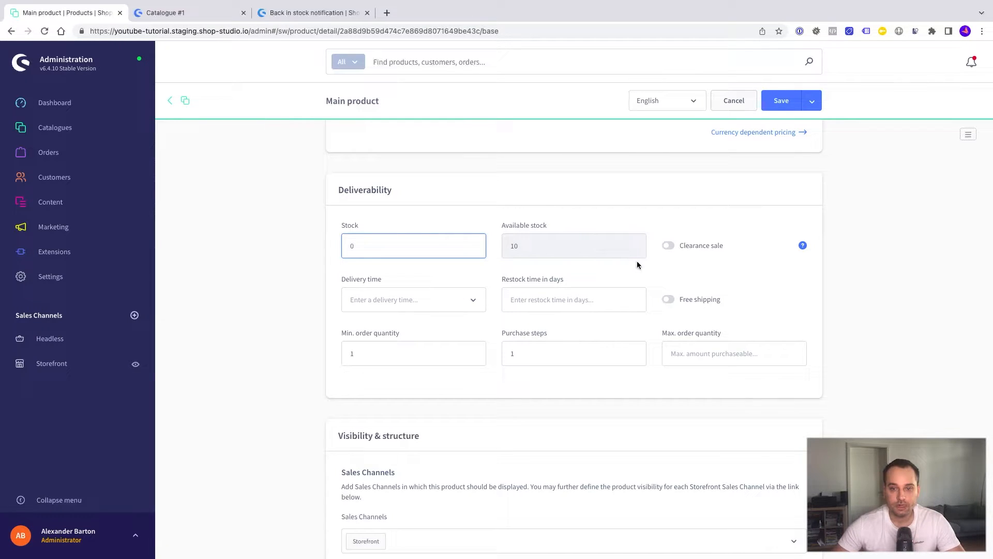
click(669, 248)
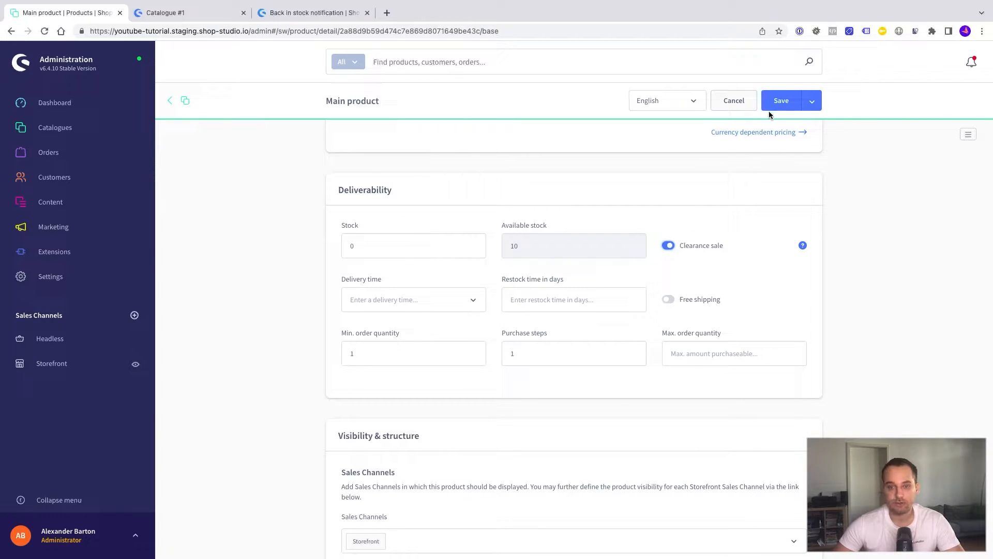
click(779, 102)
key(ctrl+Tab)
Search the storefront for 'main product' and open the Main product page.
click(459, 62)
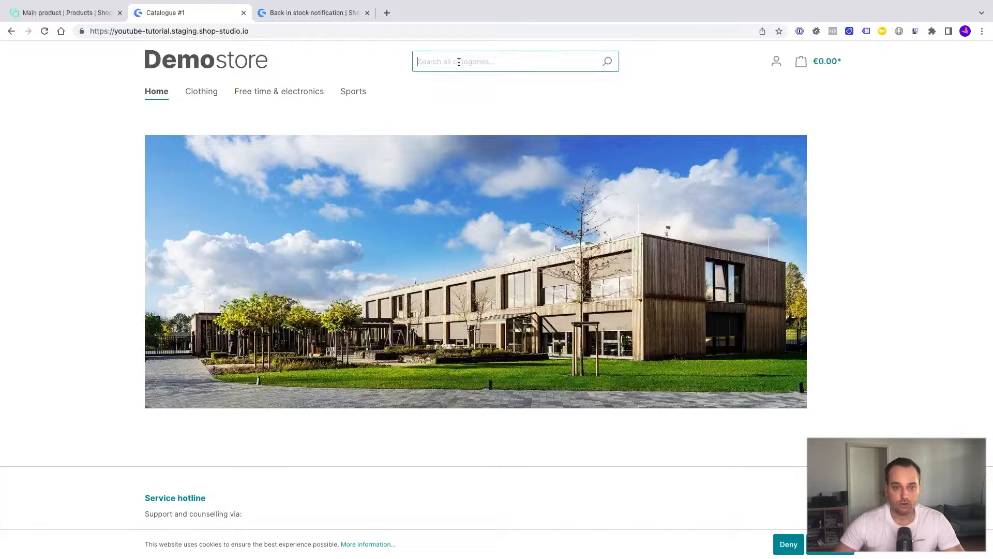
text(main pto)
key(BackSpace)
key(BackSpace)
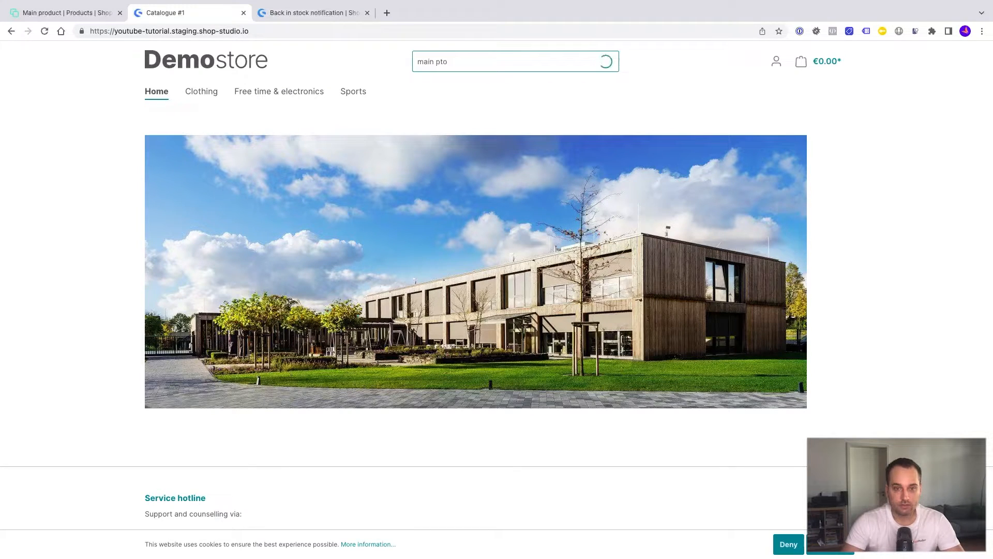
text(roduct)
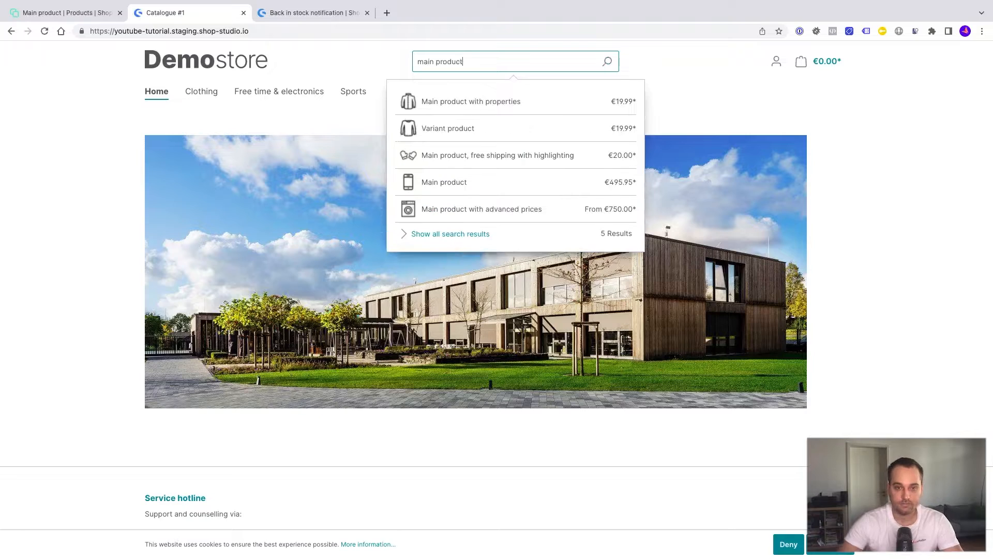
click(453, 184)
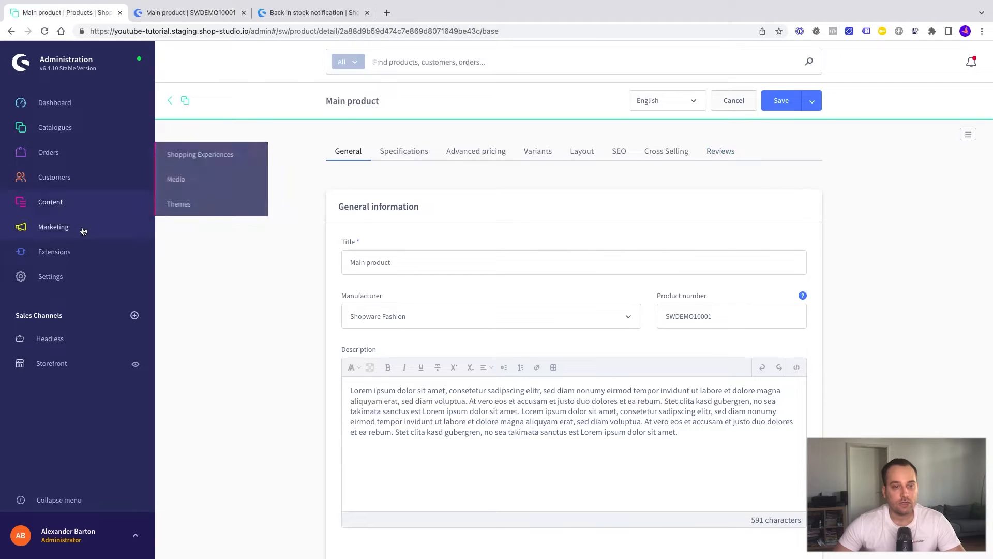
In My extensions, open the Back in stock notification configuration, turn Active on, and save.
mouse_move(72, 253)
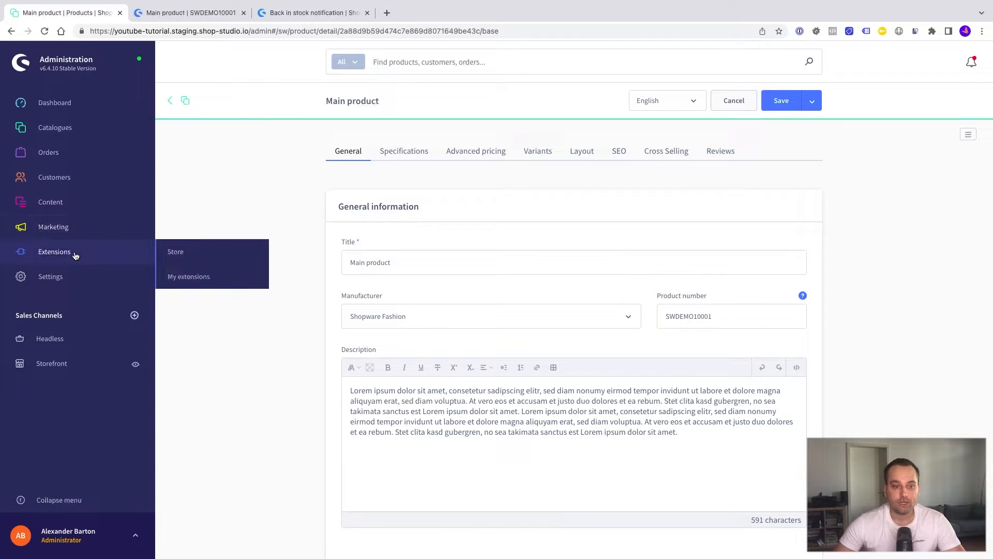
click(181, 277)
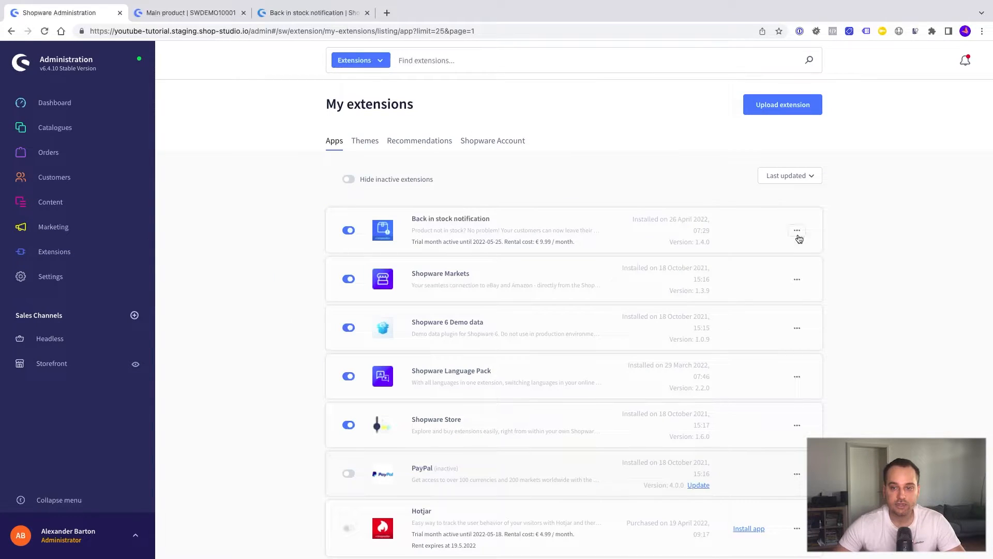
click(797, 233)
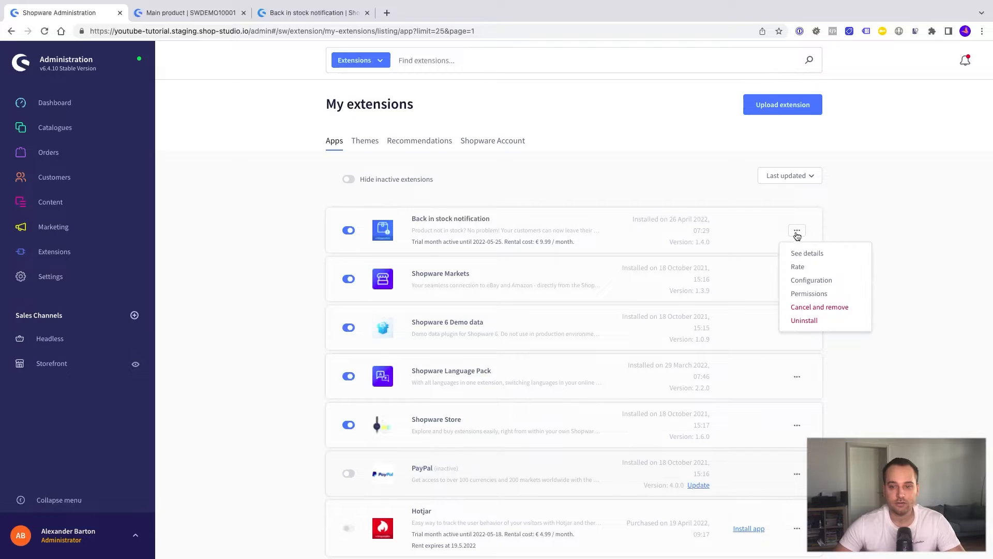
click(803, 283)
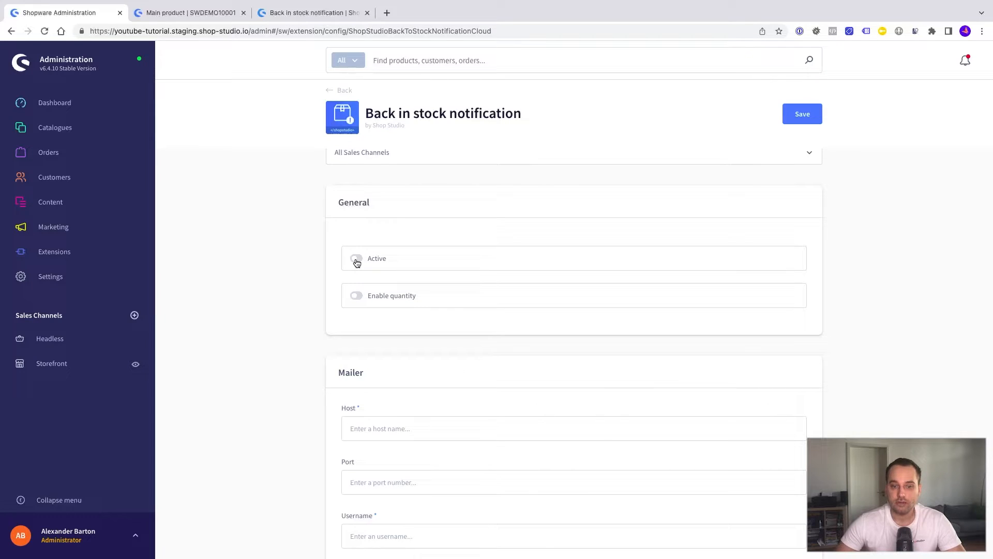
click(356, 258)
click(800, 118)
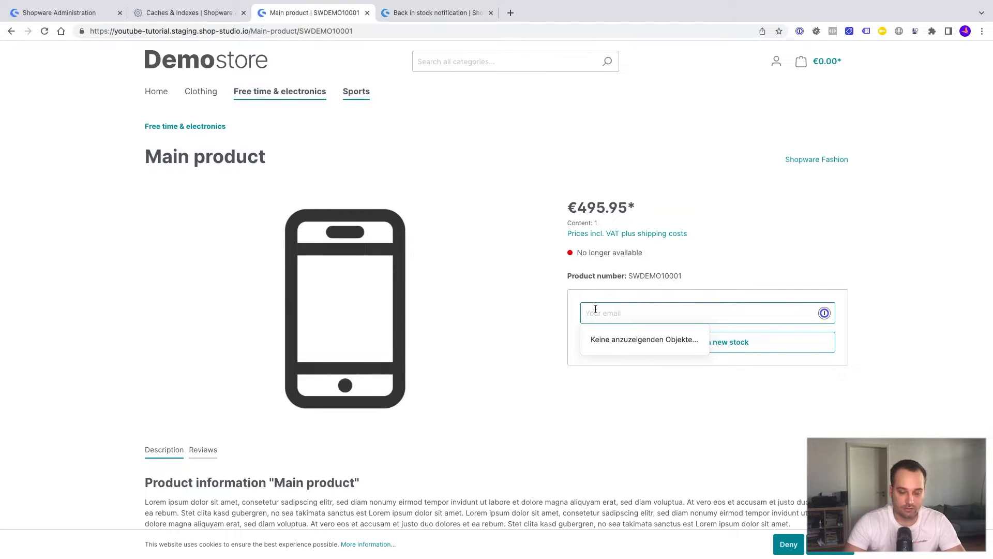
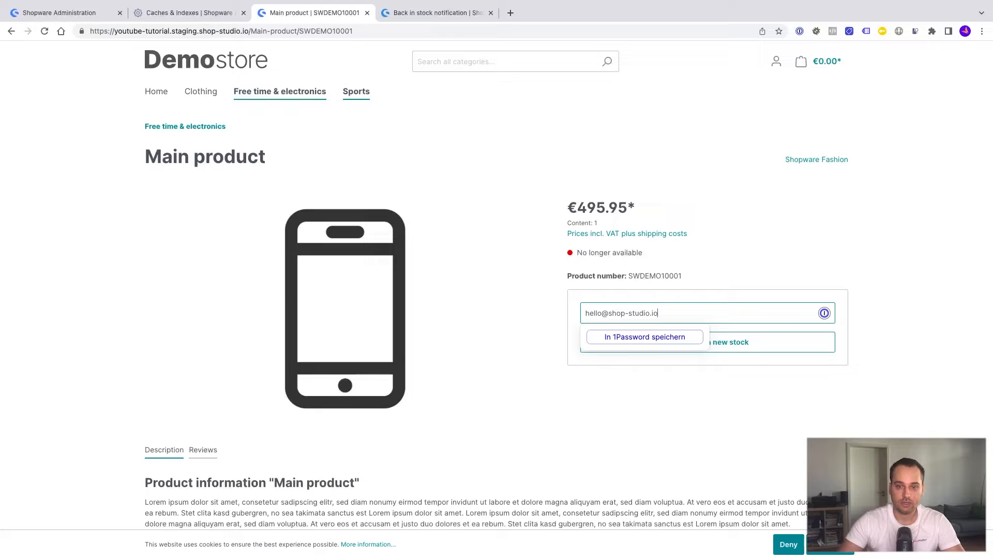
Enter an e-mail address on the Main product page and request a back-in-stock notification.
click(717, 289)
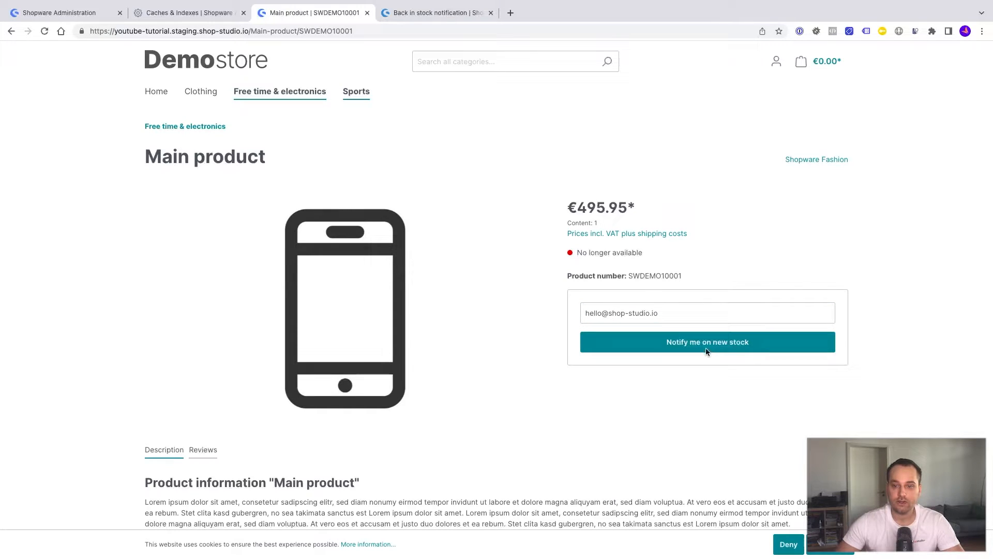
click(707, 347)
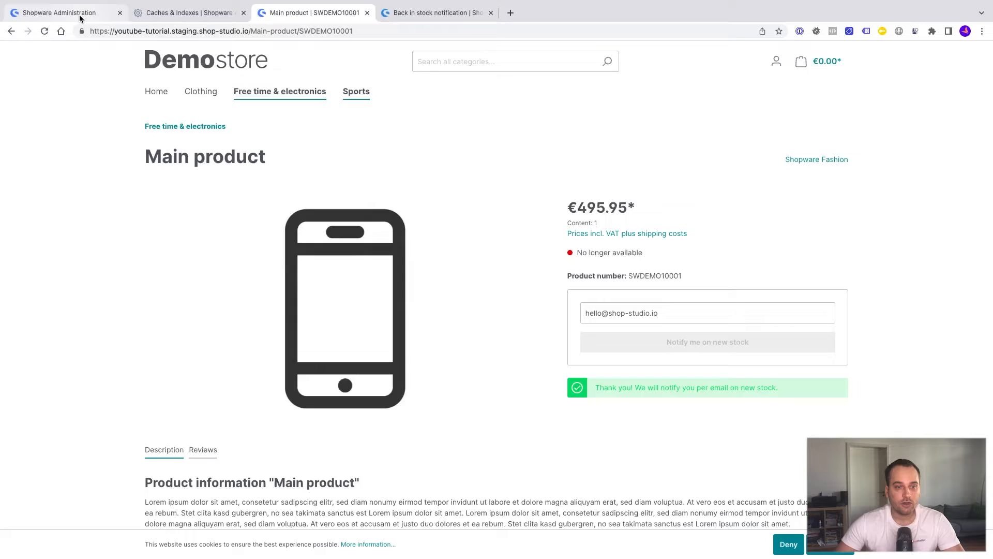
Open Marketing > Back in stock notifications to see the pending Main product request.
click(60, 13)
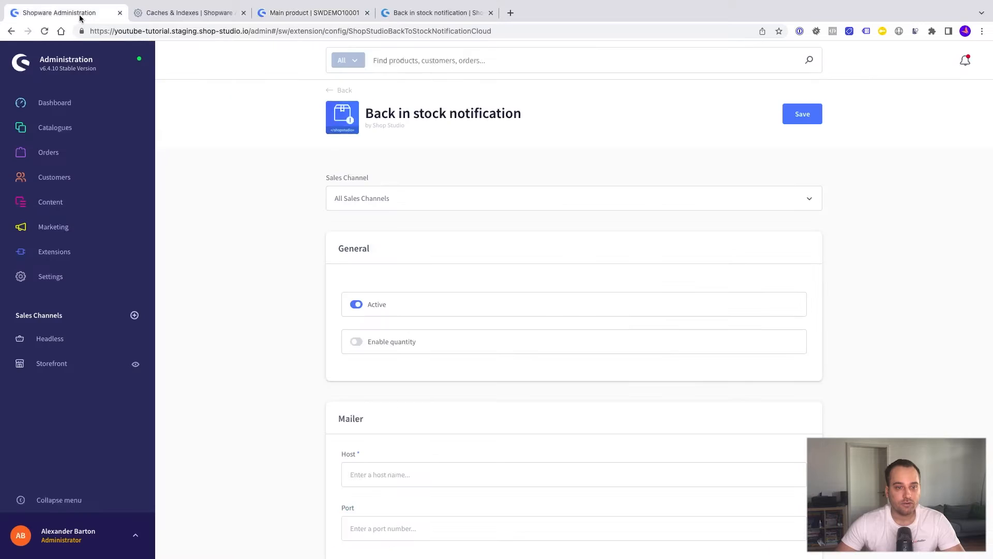
mouse_move(56, 156)
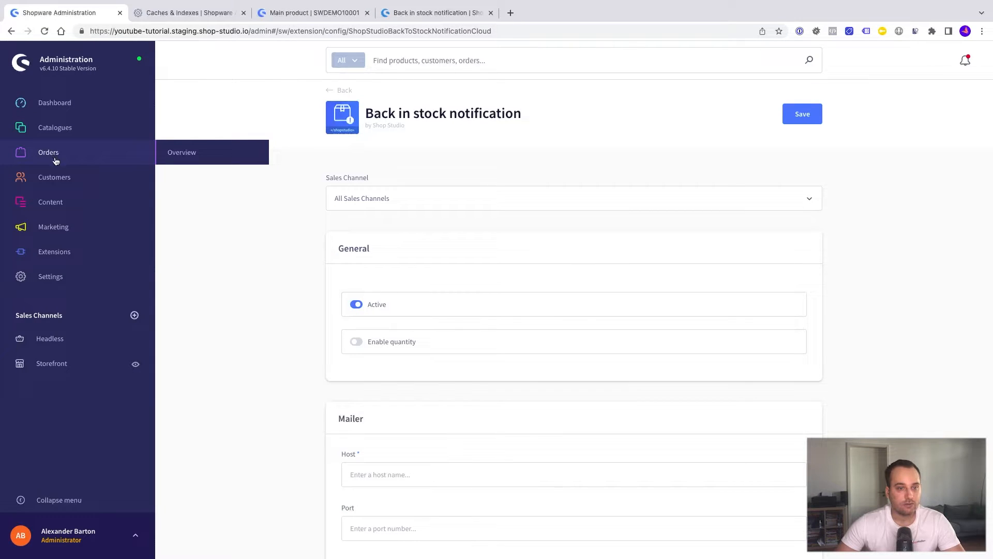
mouse_move(55, 228)
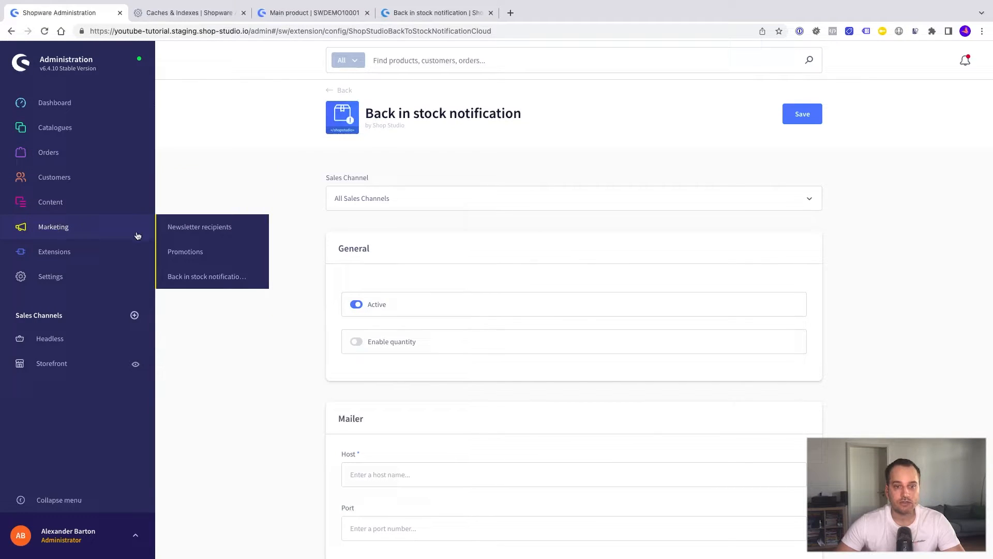
click(180, 278)
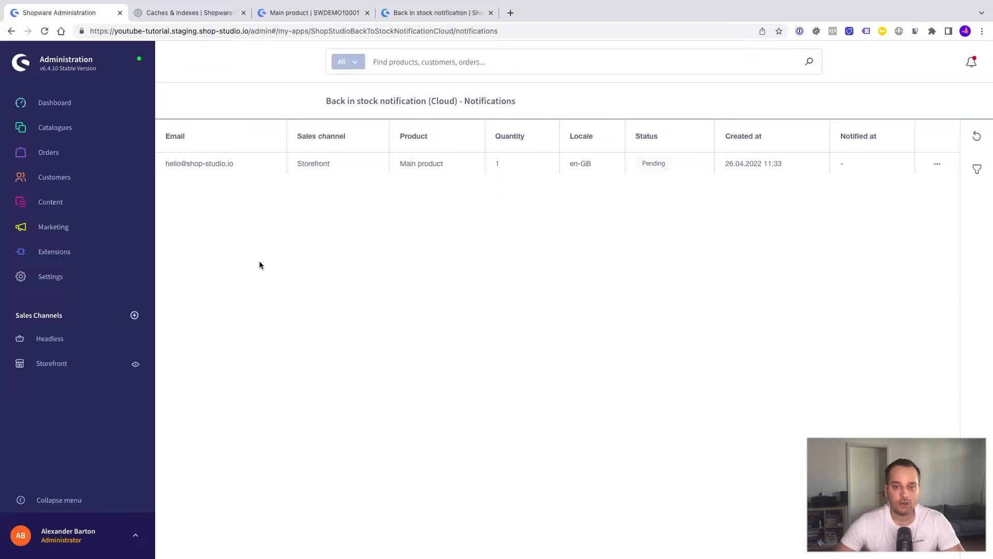
Inspect the request's row actions and the Filters panel without changes, then open My extensions.
click(934, 163)
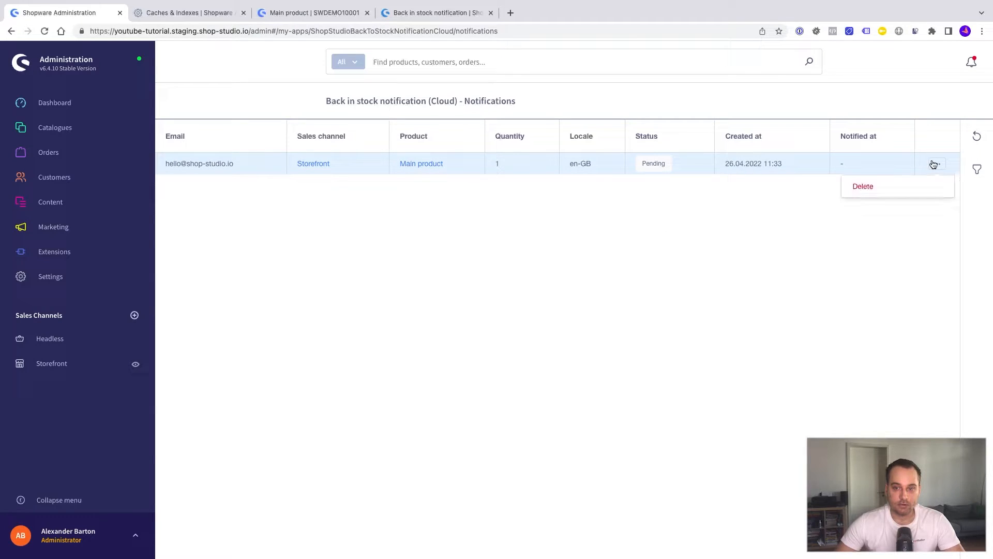
click(770, 222)
click(977, 169)
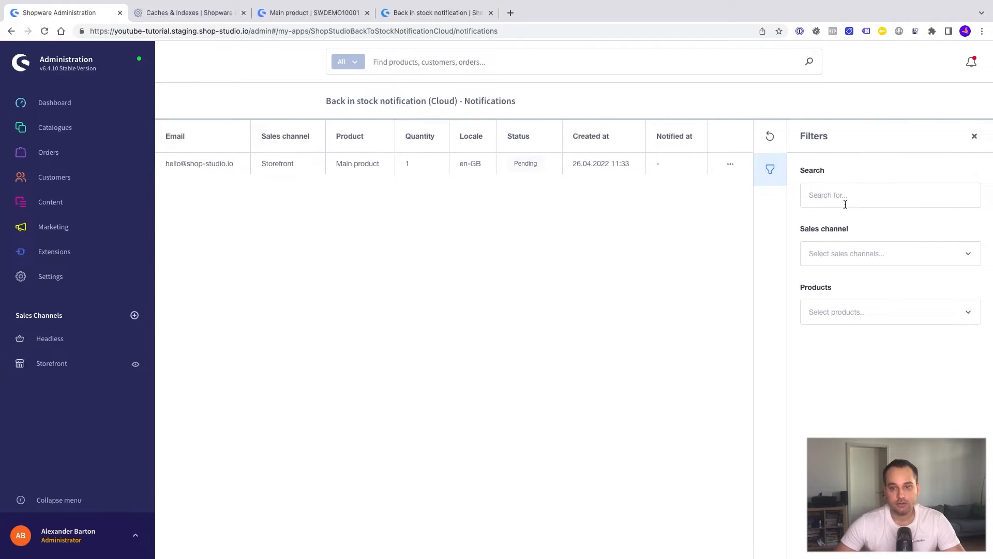
click(975, 136)
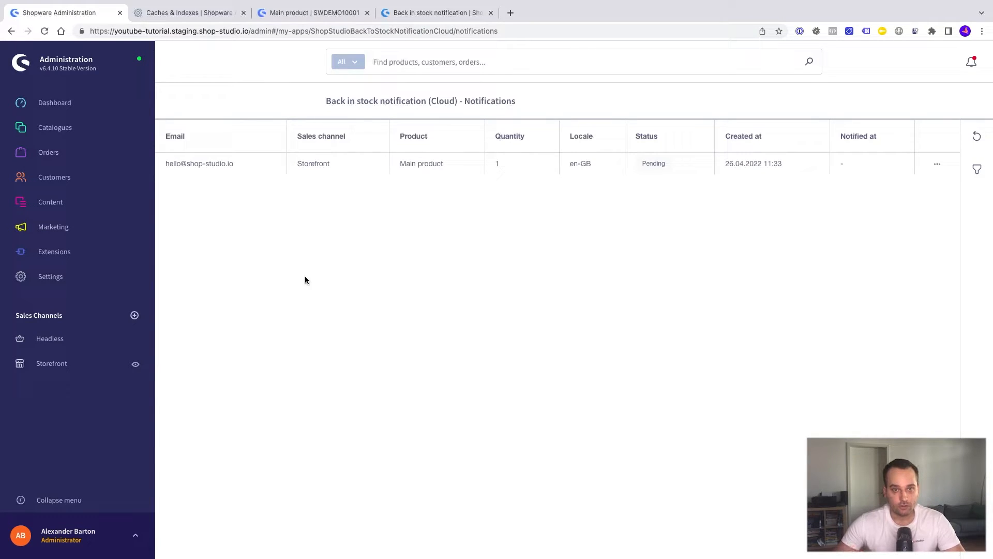
mouse_move(128, 247)
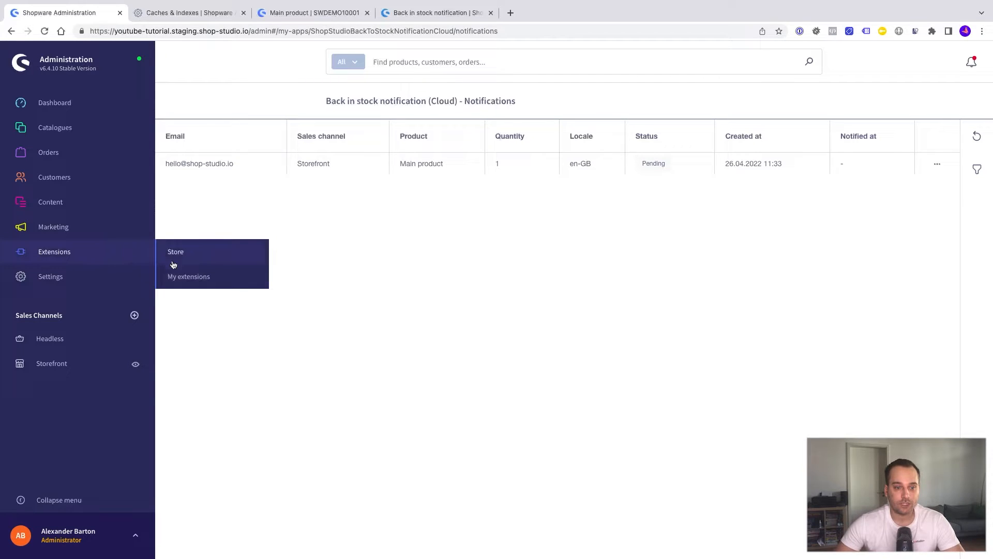
click(170, 275)
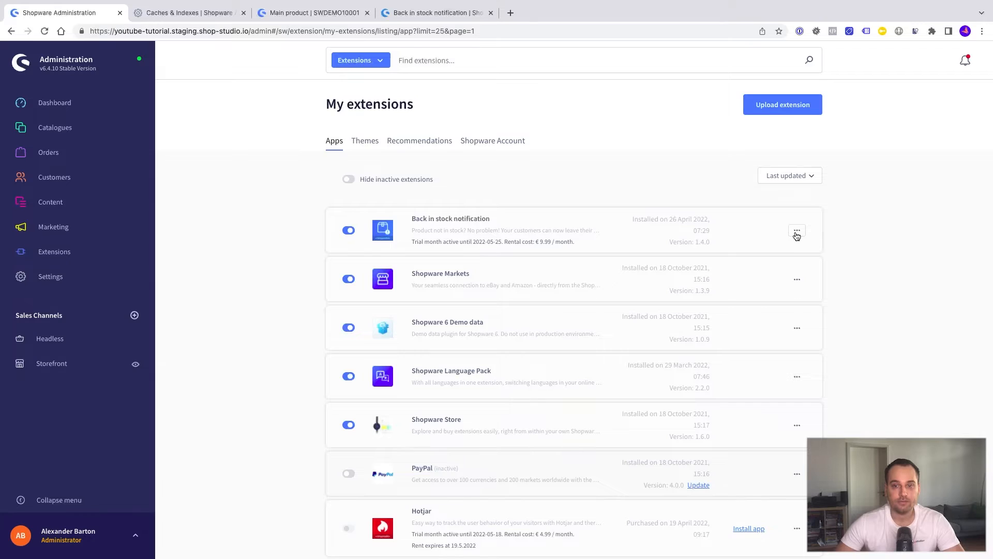
Fill in the app's Mailer host, port, credentials, No encryption and sender address, then save.
click(797, 232)
click(795, 281)
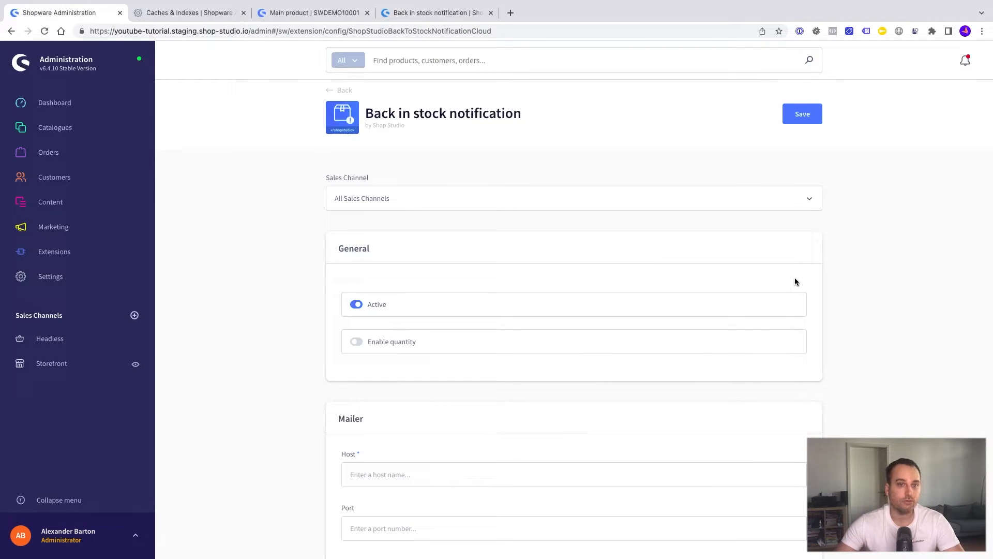
scroll(851, 299, down, 3)
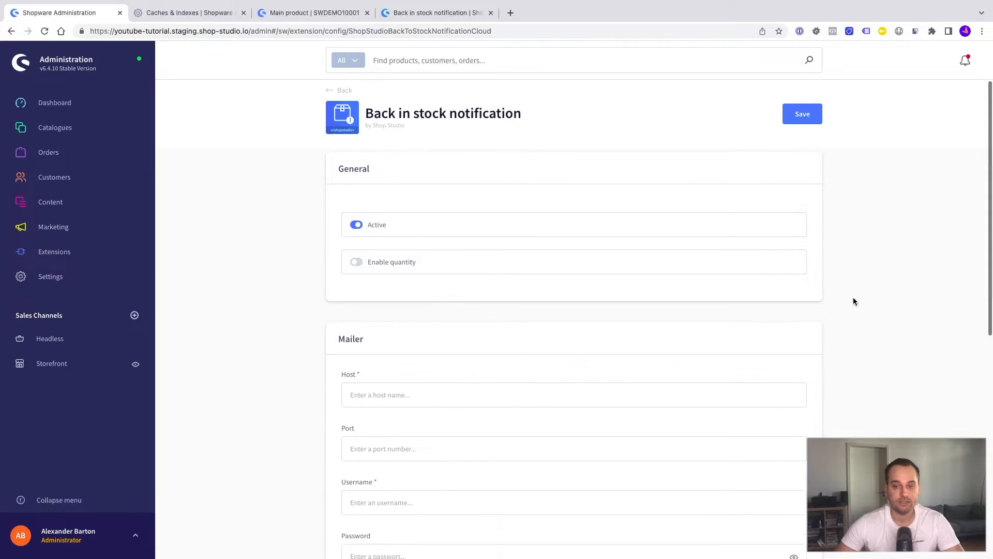
scroll(819, 300, down, 2)
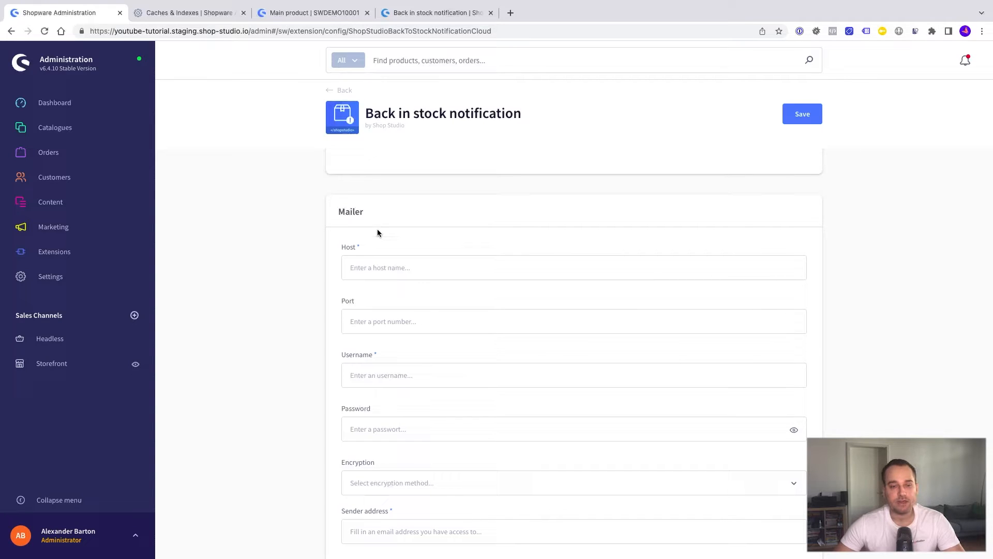
scroll(386, 248, down, 1)
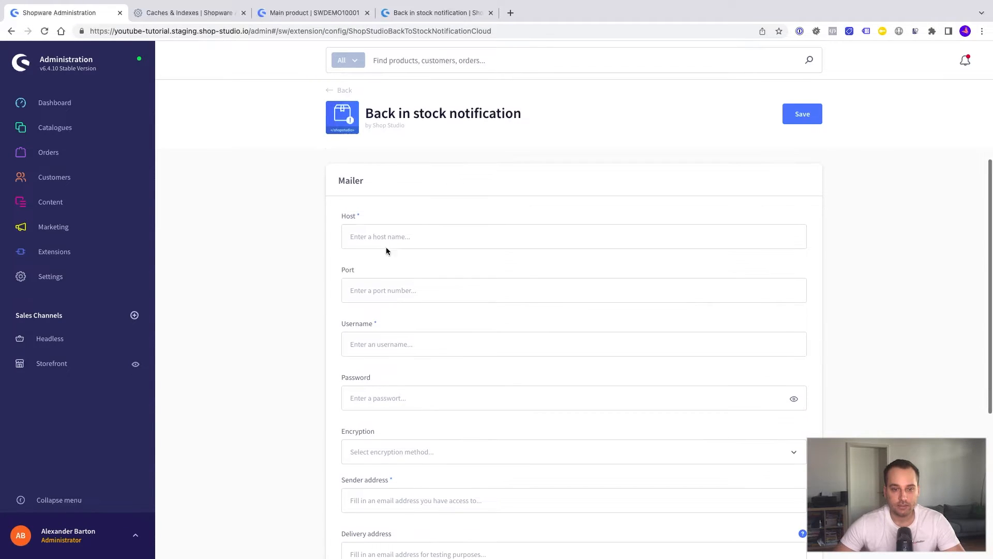
scroll(388, 331, down, 2)
scroll(394, 290, down, 2)
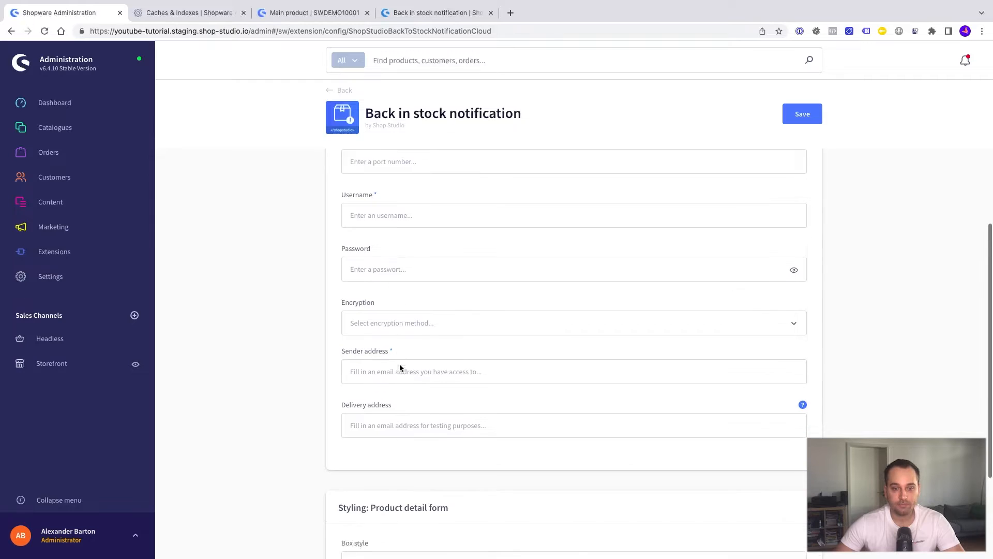
scroll(340, 365, up, 3)
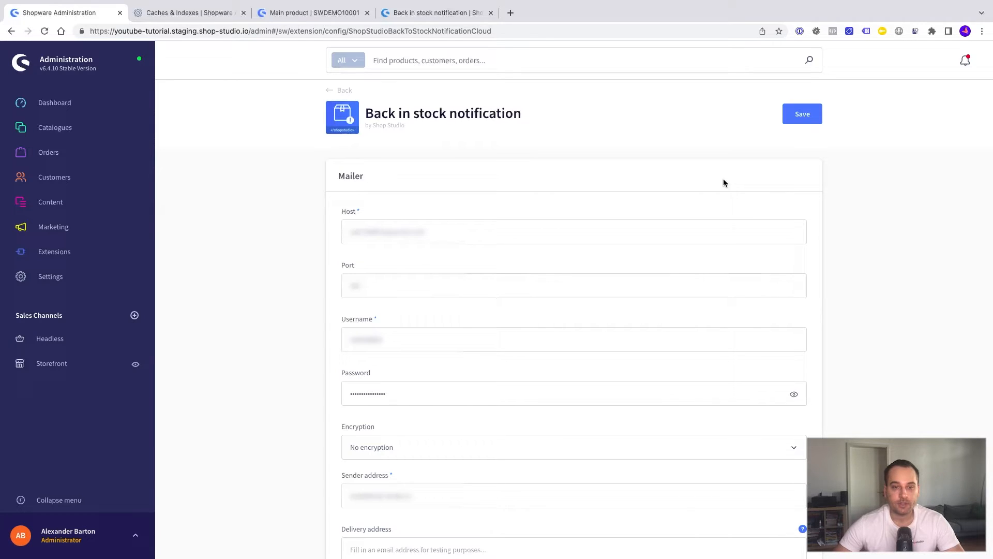
click(800, 119)
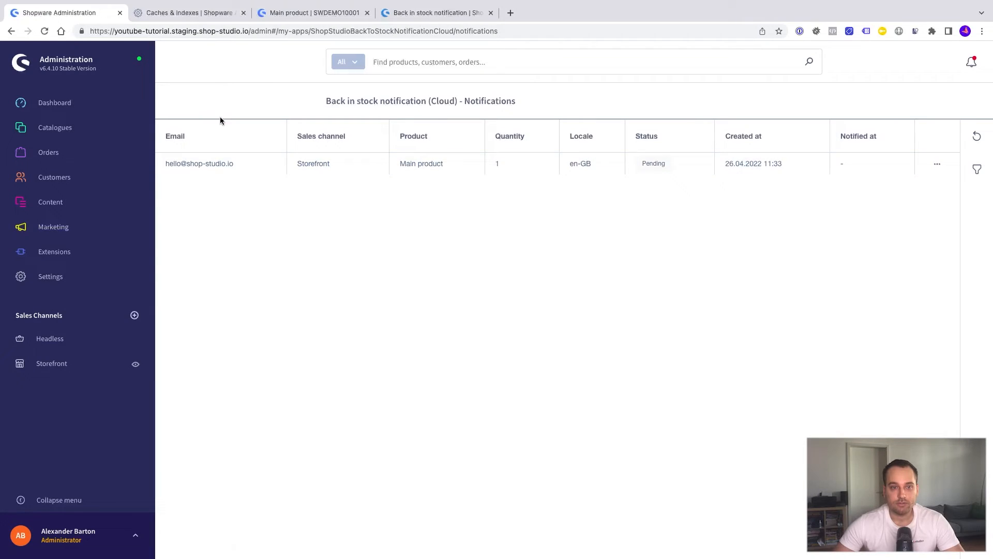
Open Main product from the products list and scroll to its stock field.
mouse_move(96, 134)
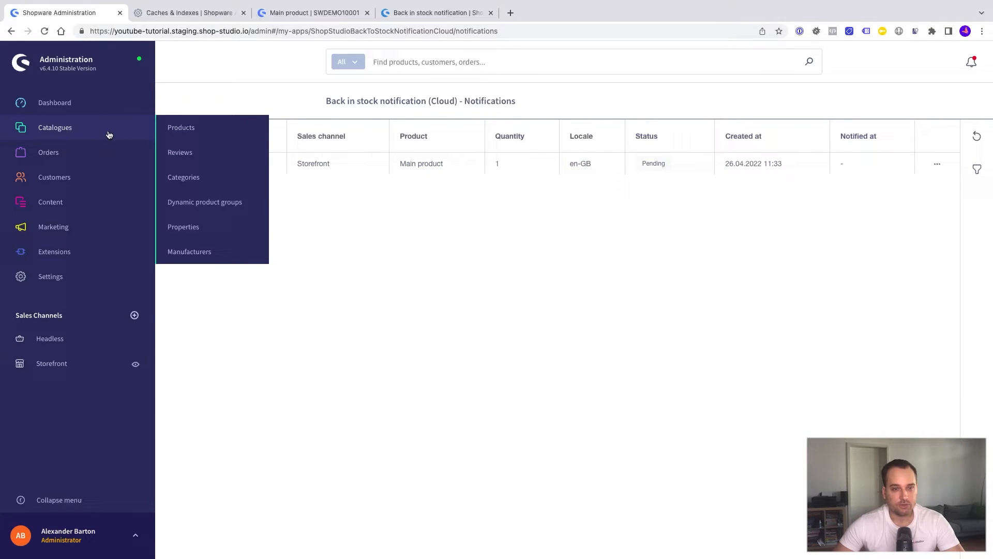
click(189, 129)
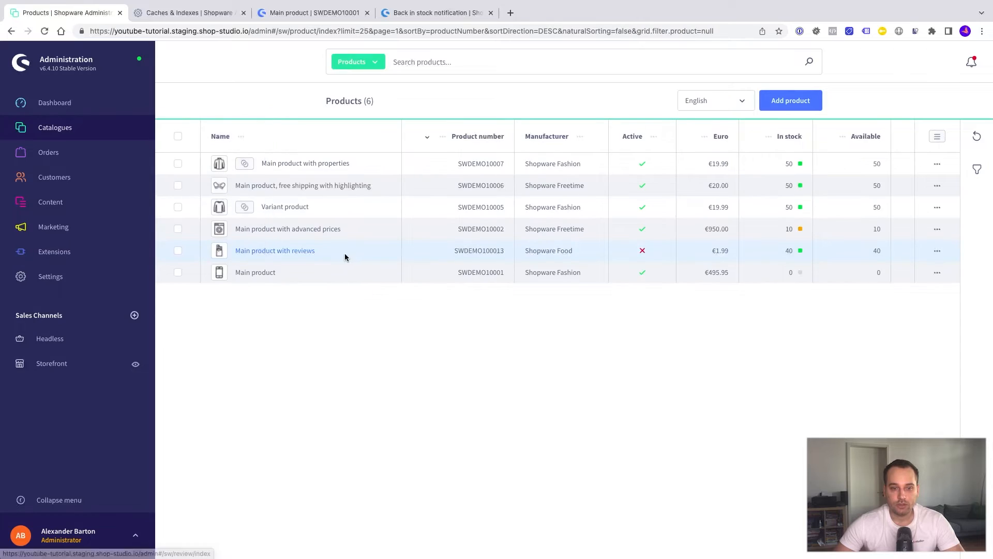
click(261, 275)
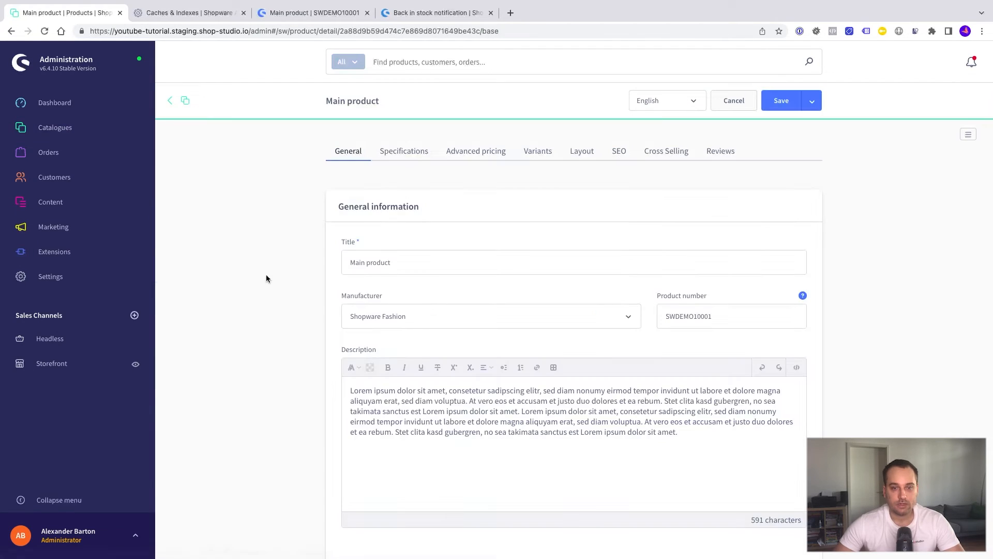
scroll(418, 358, down, 10)
scroll(418, 357, down, 5)
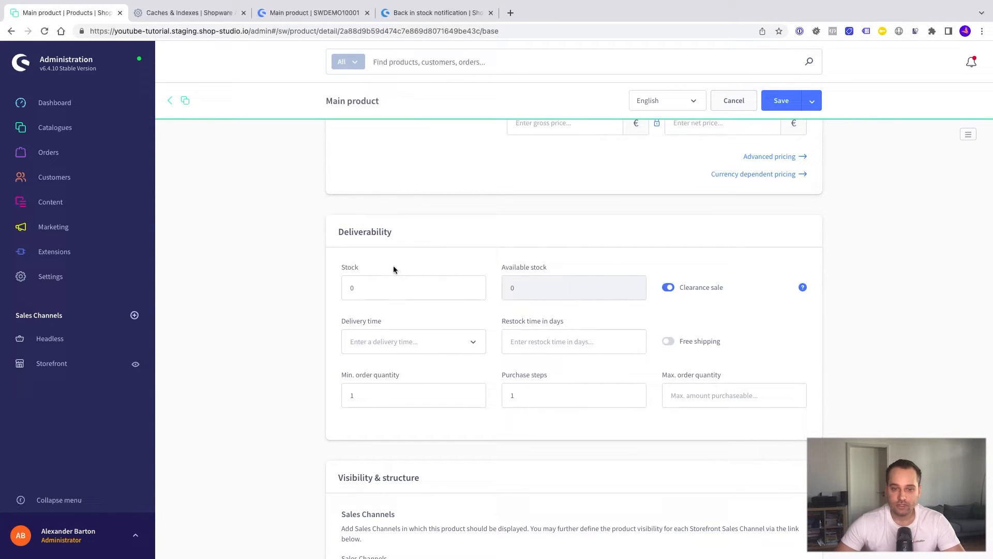
Raise Main product's stock from 0 to 10 and save it.
click(371, 290)
key(Left)
text(1)
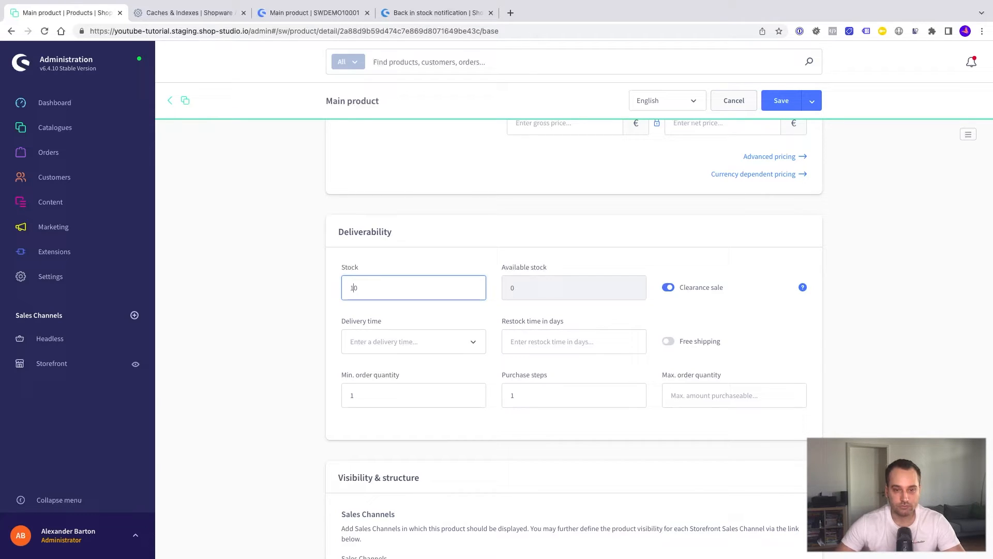
click(440, 261)
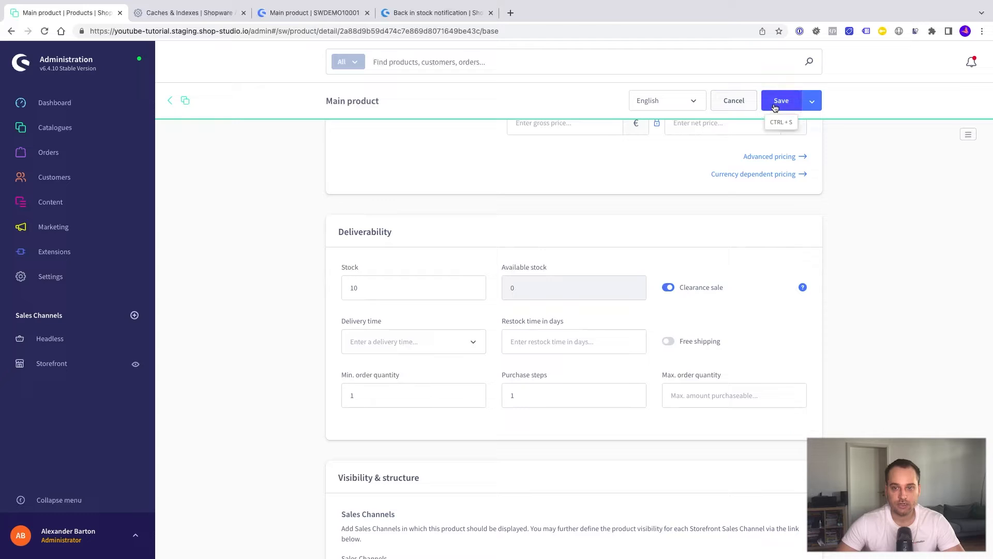
click(774, 108)
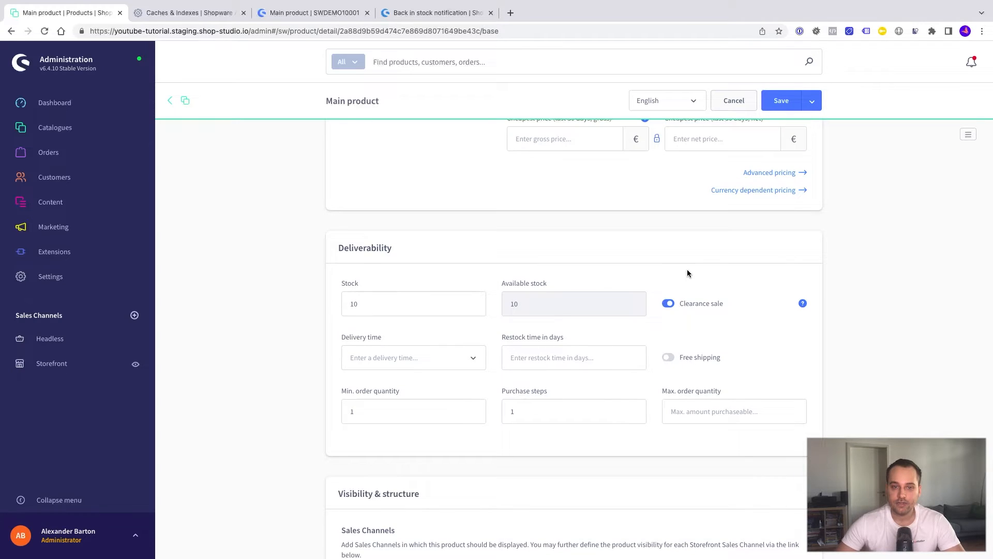
click(314, 13)
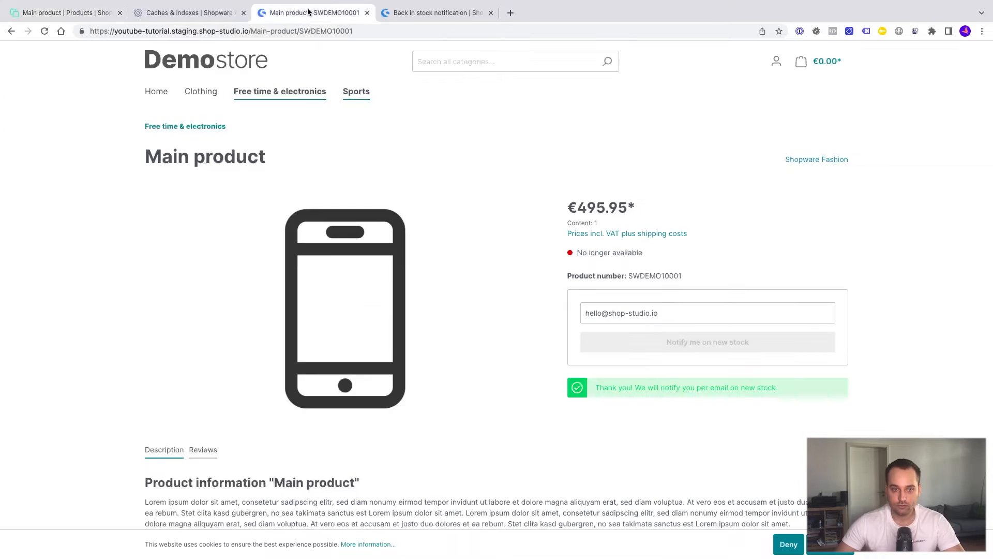
Reload the storefront, then follow the Main product link in the 'Back in stock!' email.
key(ctrl+r)
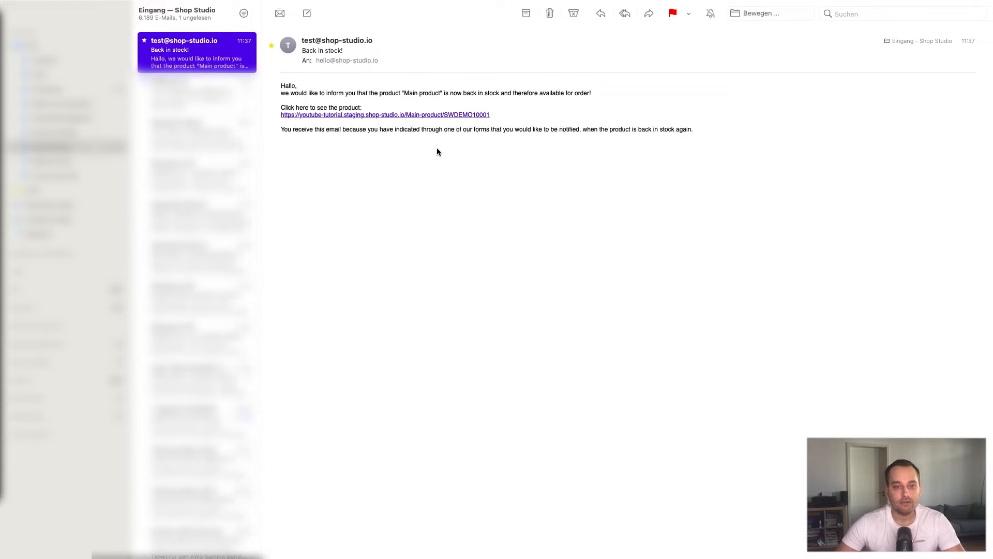
click(354, 115)
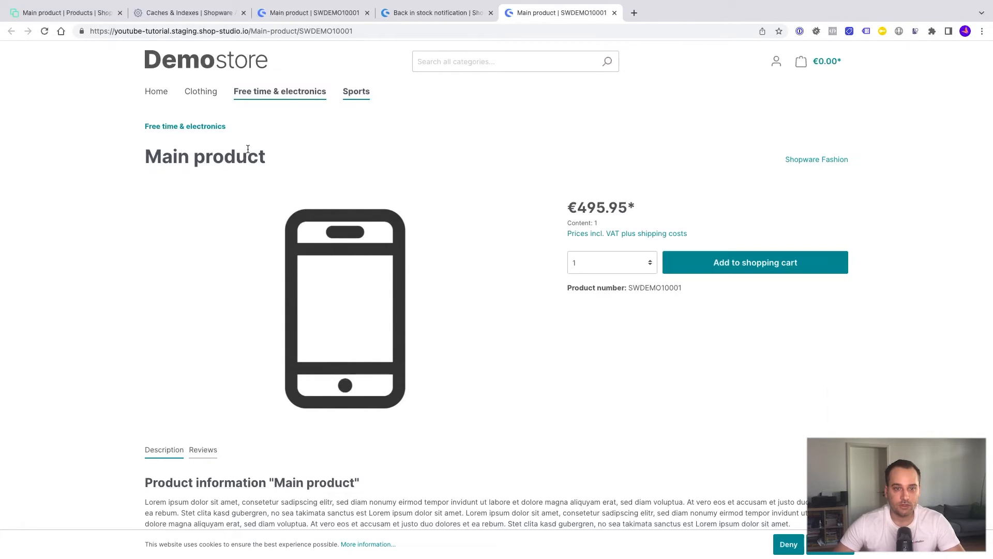
Change the Main product's Stock from 10 to 0 in the admin and save.
click(289, 14)
click(200, 16)
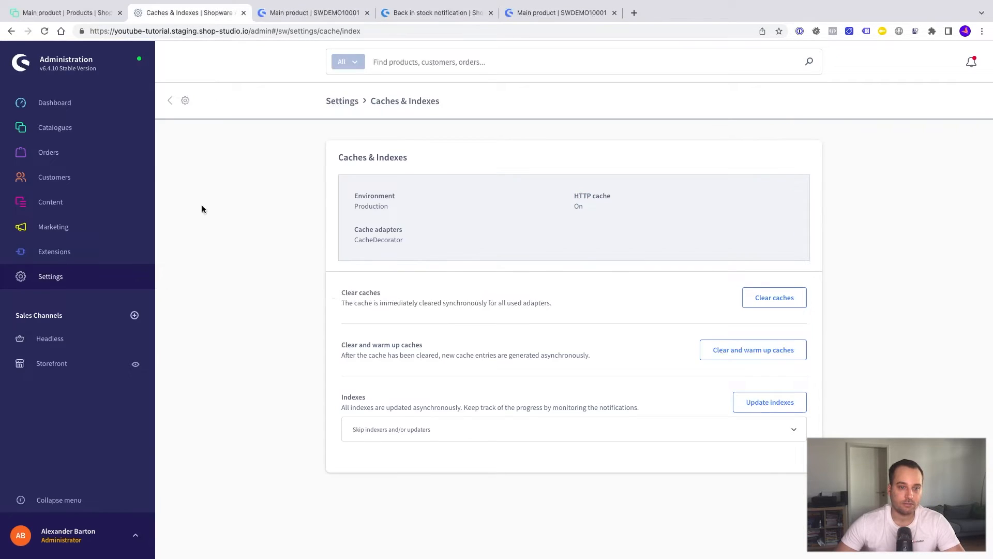
mouse_move(109, 133)
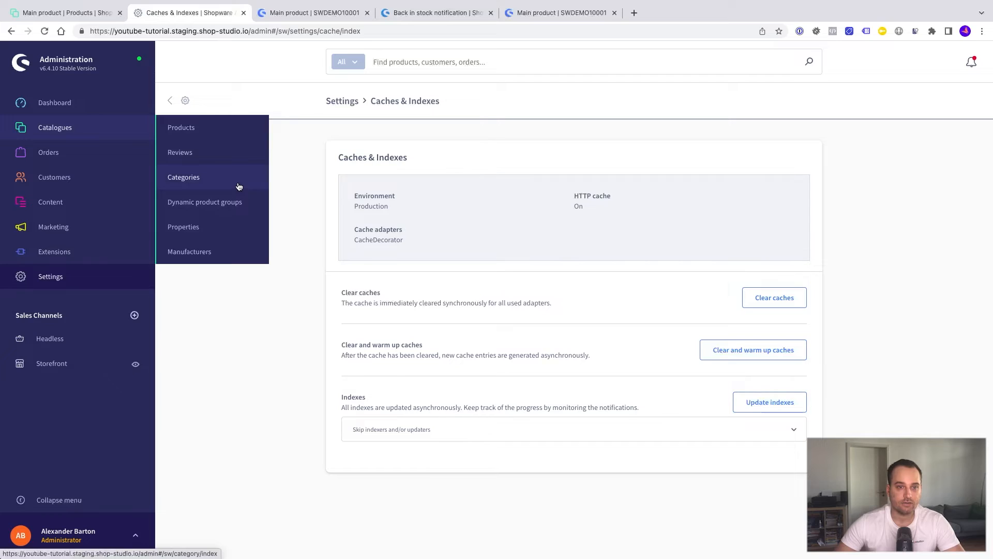
click(48, 14)
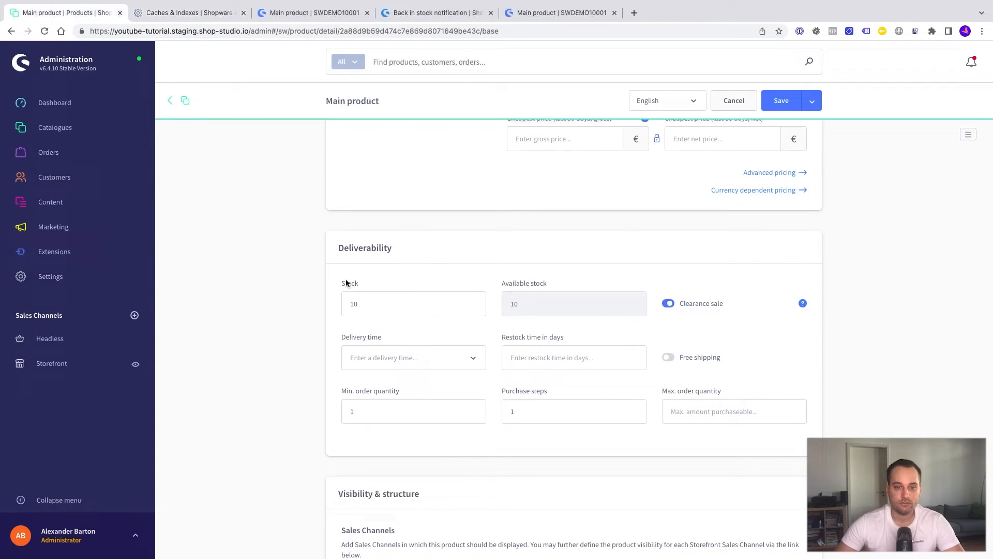
click(379, 307)
key(BackSpace)
key(BackSpace)
text(0)
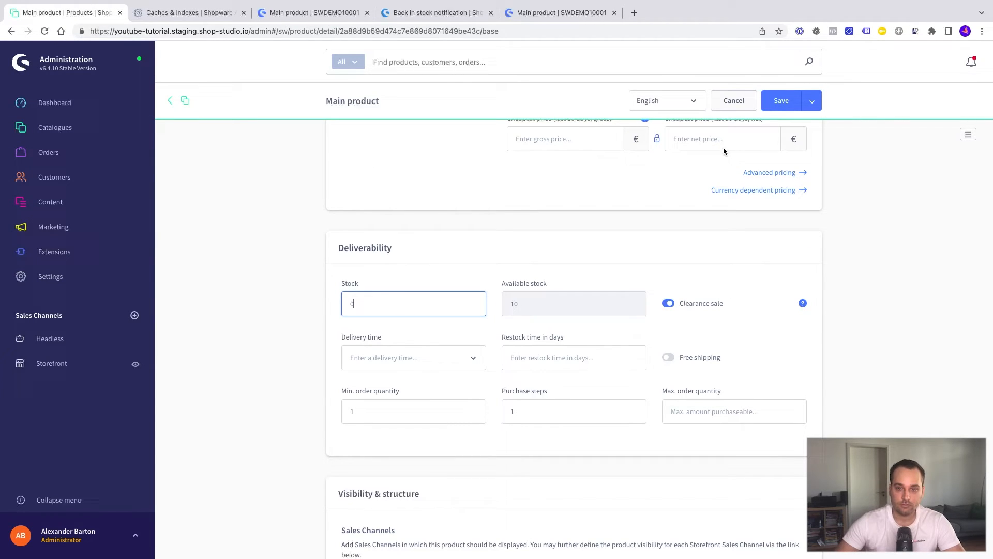
click(781, 102)
Reload the storefront product page to confirm it shows No longer available.
click(289, 12)
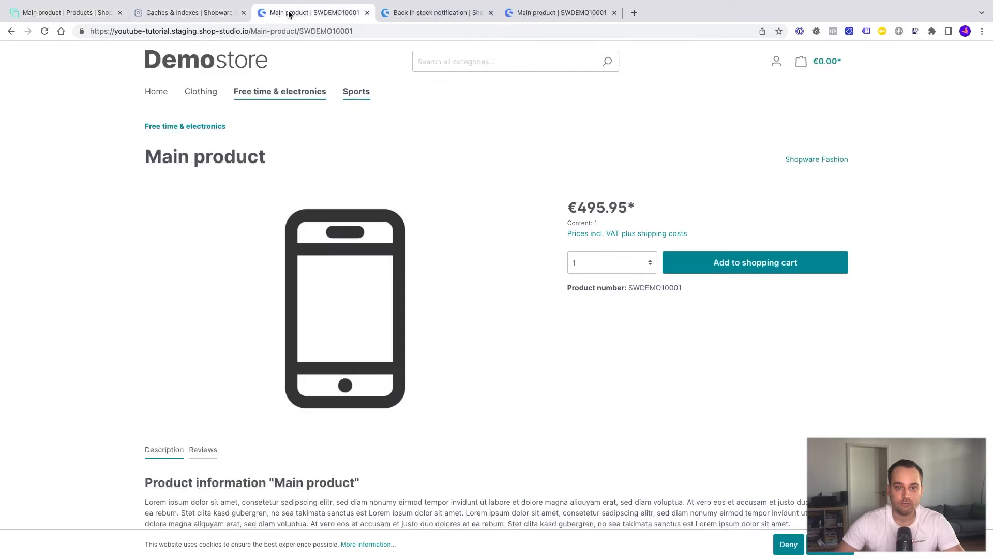
key(super+r)
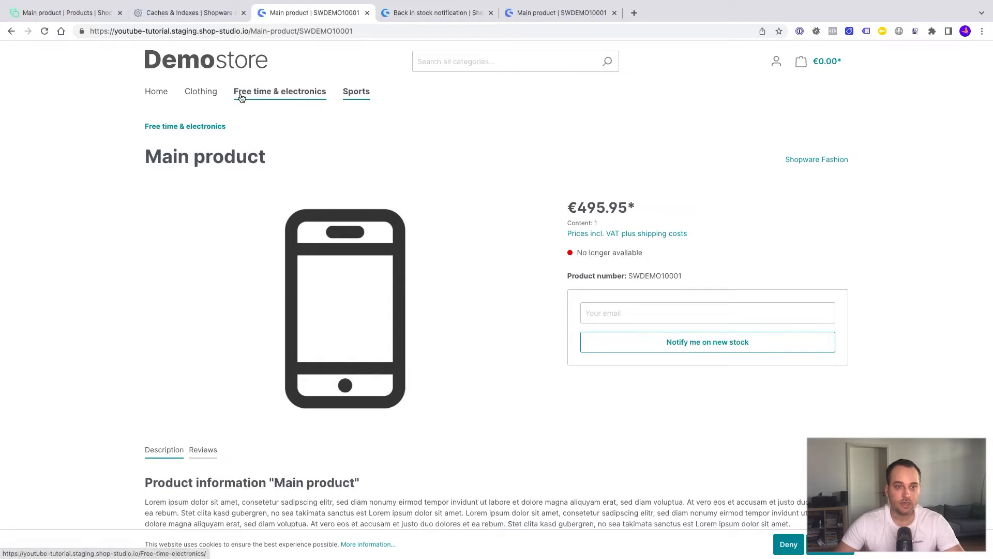
click(89, 20)
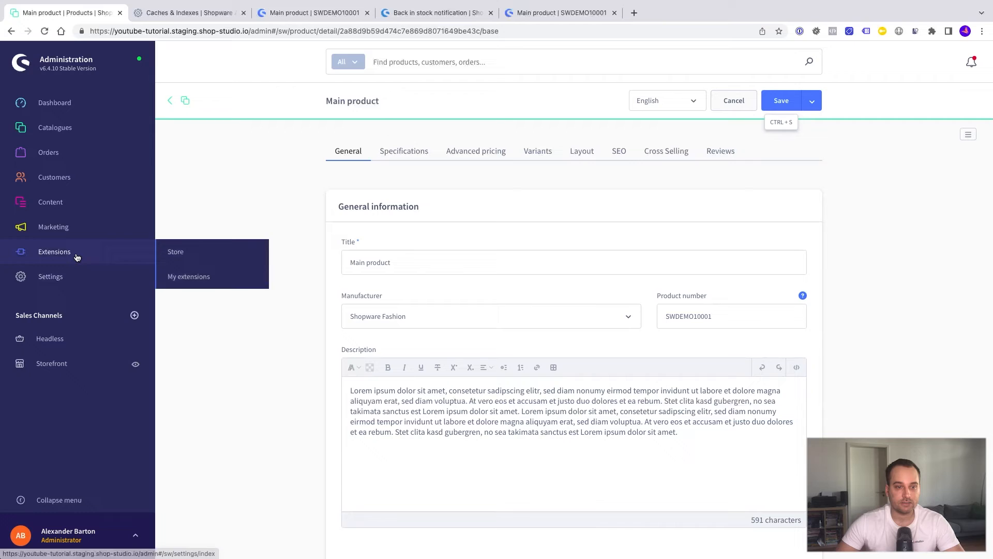
In the Back in stock notification app's configuration, enable quantity and check the storefront units dropdown.
click(187, 276)
click(797, 230)
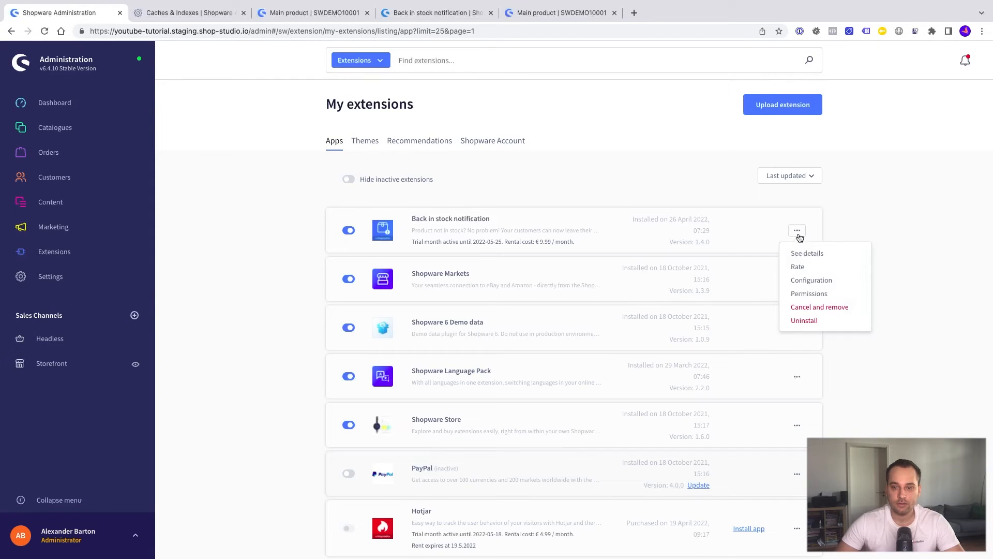
click(799, 277)
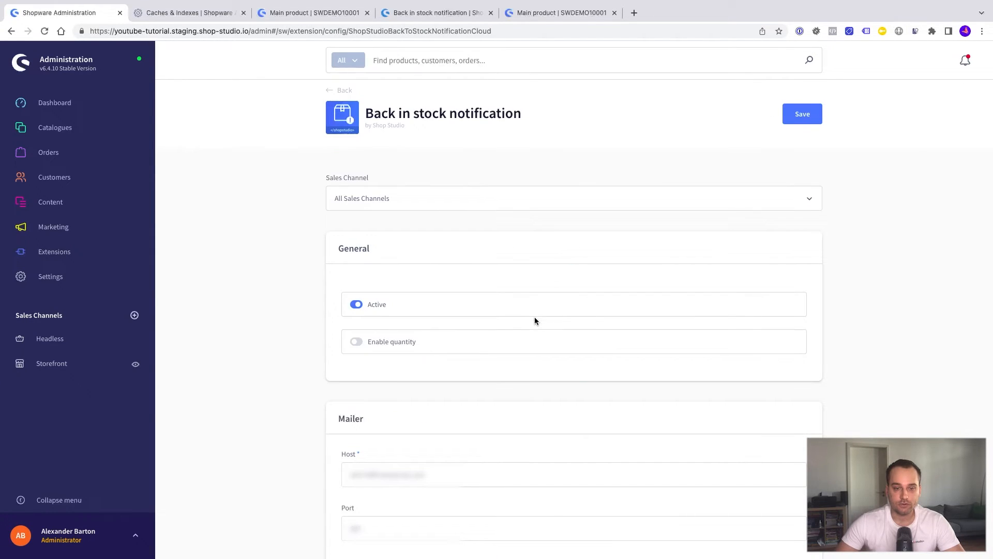
scroll(535, 321, down, 1)
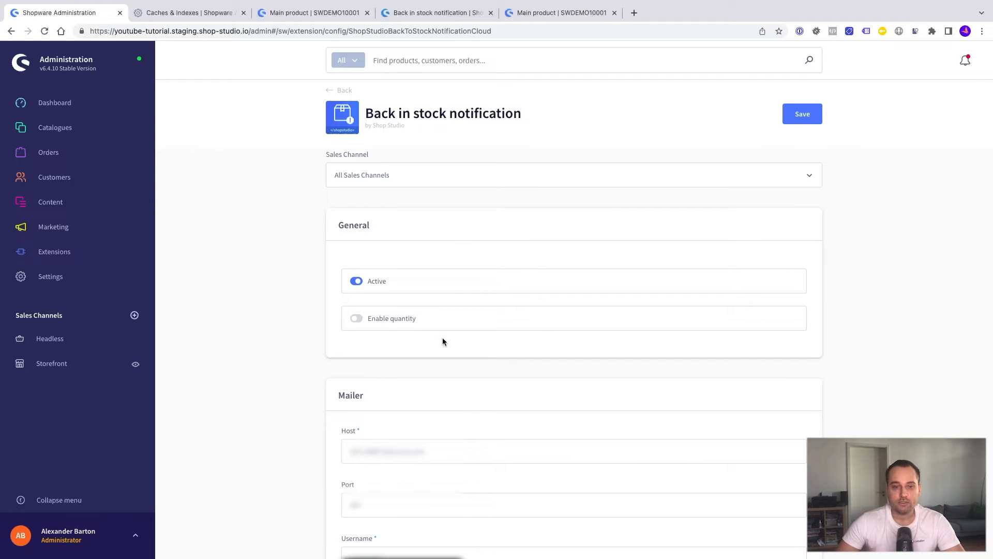
click(356, 318)
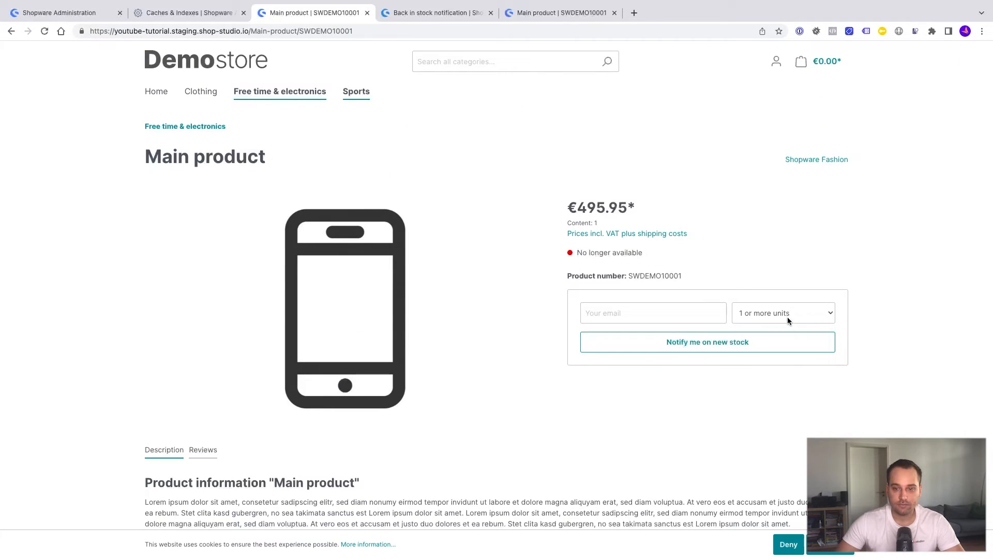
click(783, 311)
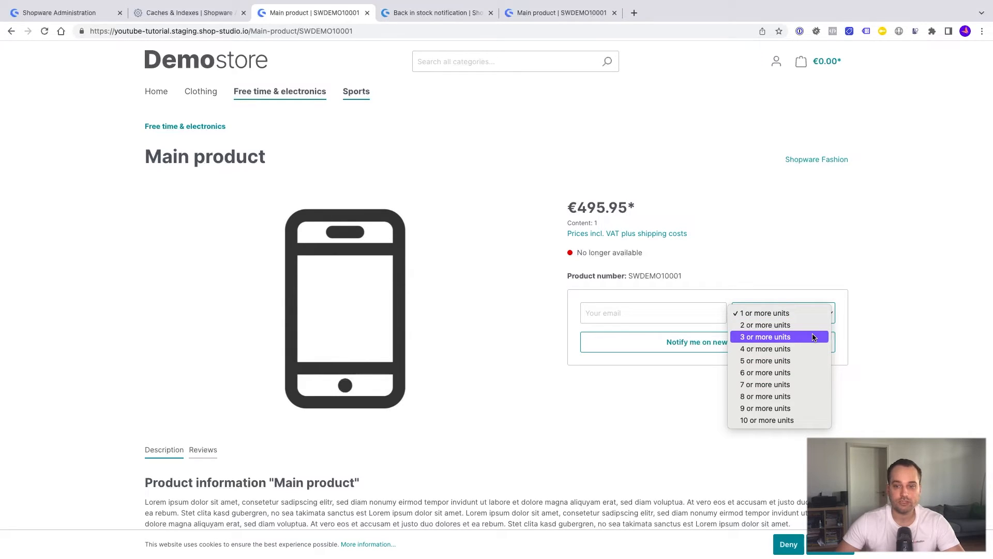
click(869, 337)
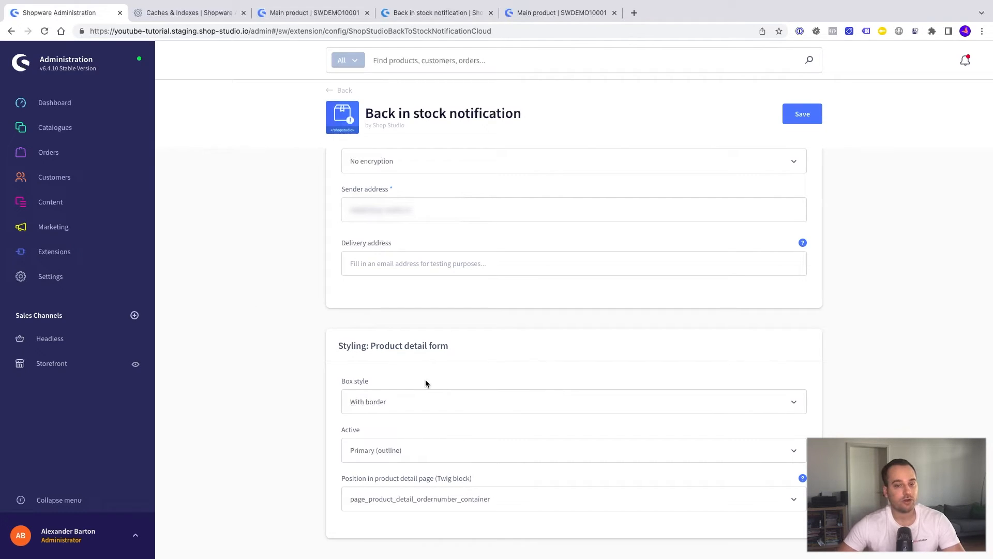
Set the product detail form's Box style to Clean.
click(404, 399)
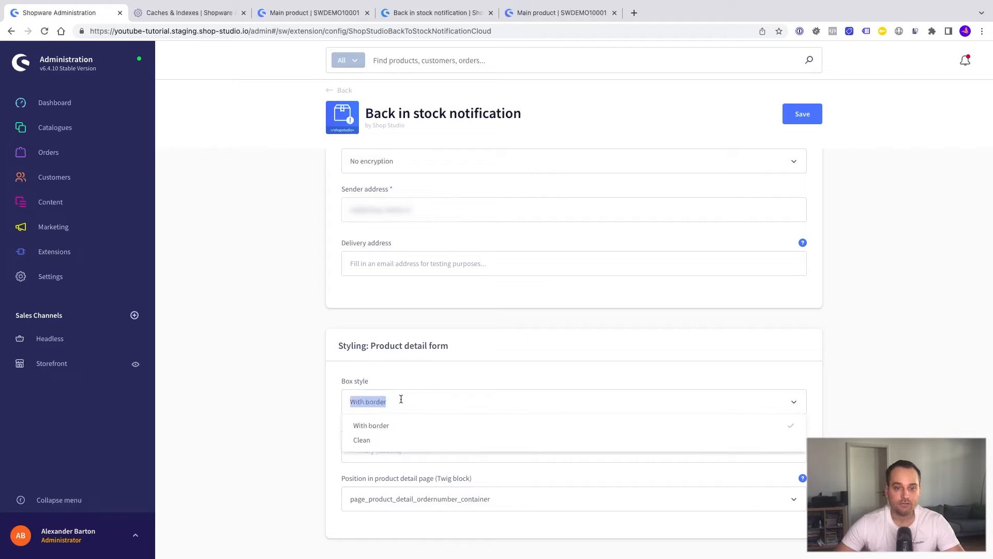
click(387, 440)
key(ctrl+3)
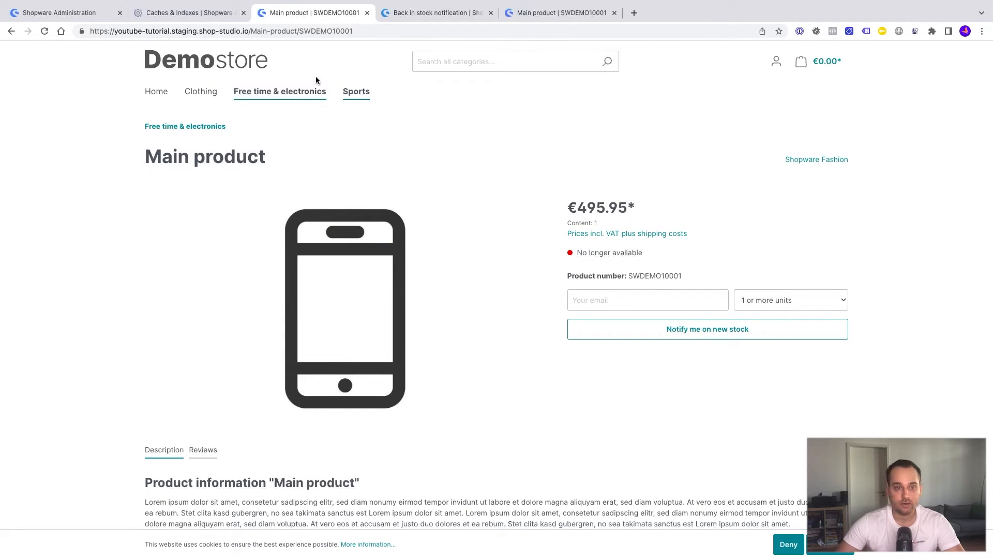
key(ctrl+1)
Set the Active button colour to Success, leaving the form position unchanged.
click(385, 441)
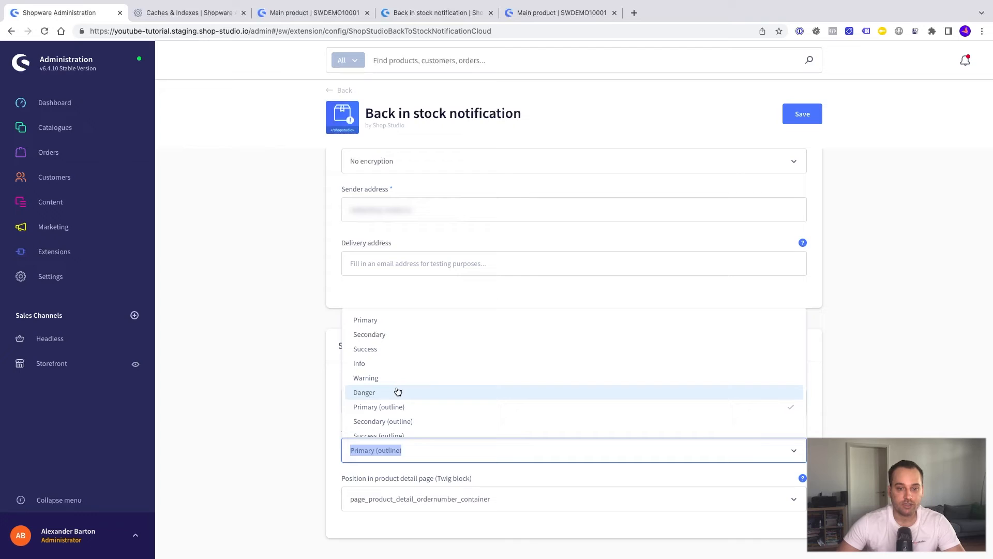
click(394, 349)
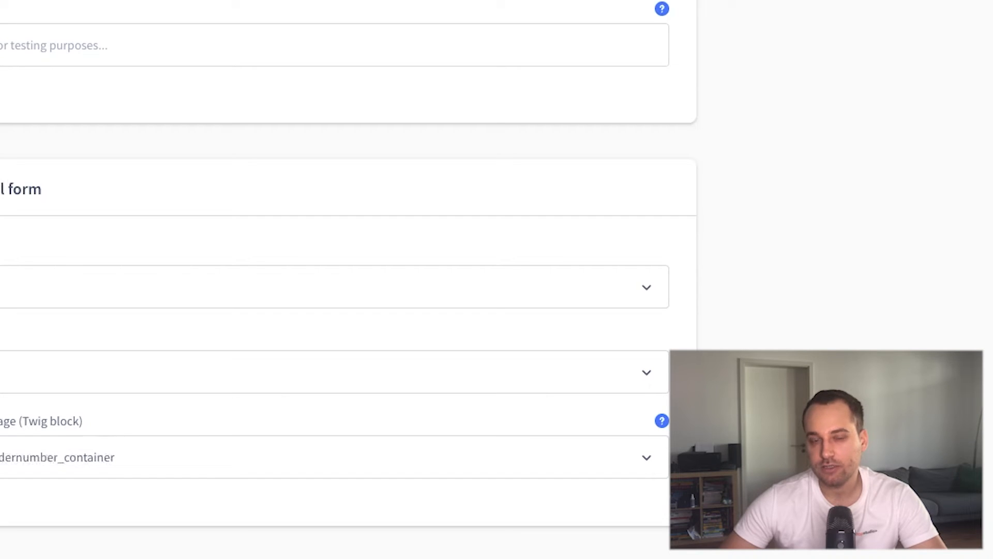
click(331, 371)
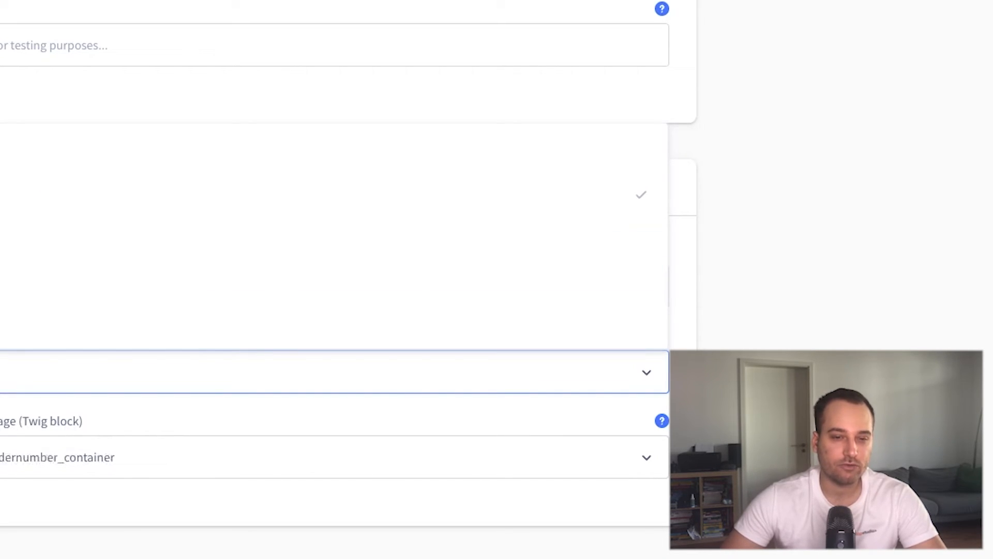
click(10, 502)
click(57, 457)
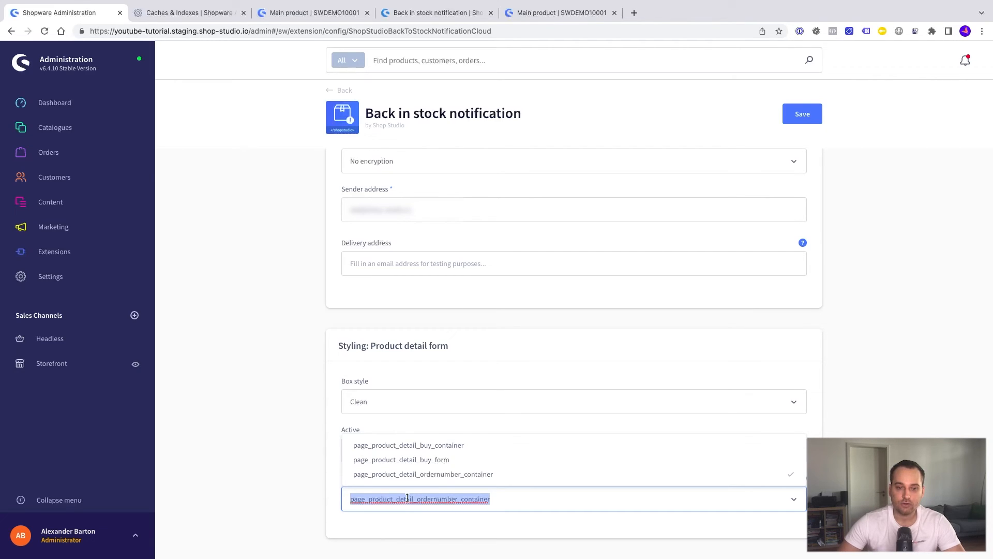
click(339, 483)
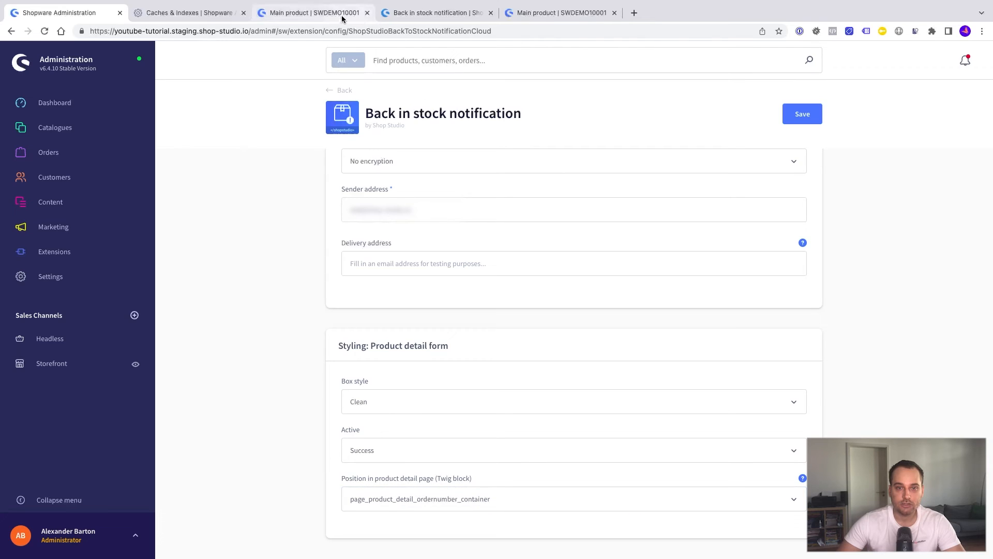
Leave the Twig block position unchanged and reload the storefront product page with Cmd+R.
click(310, 12)
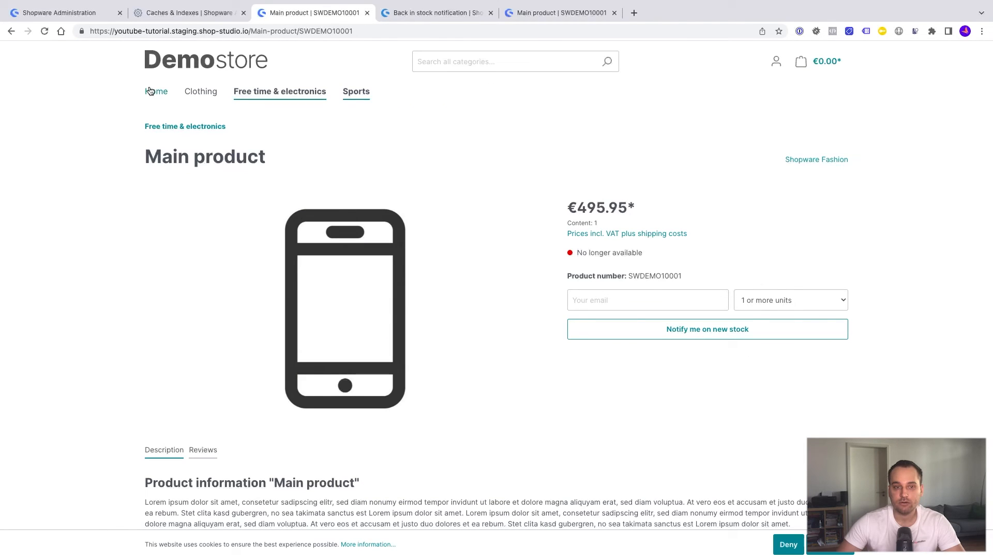
click(70, 13)
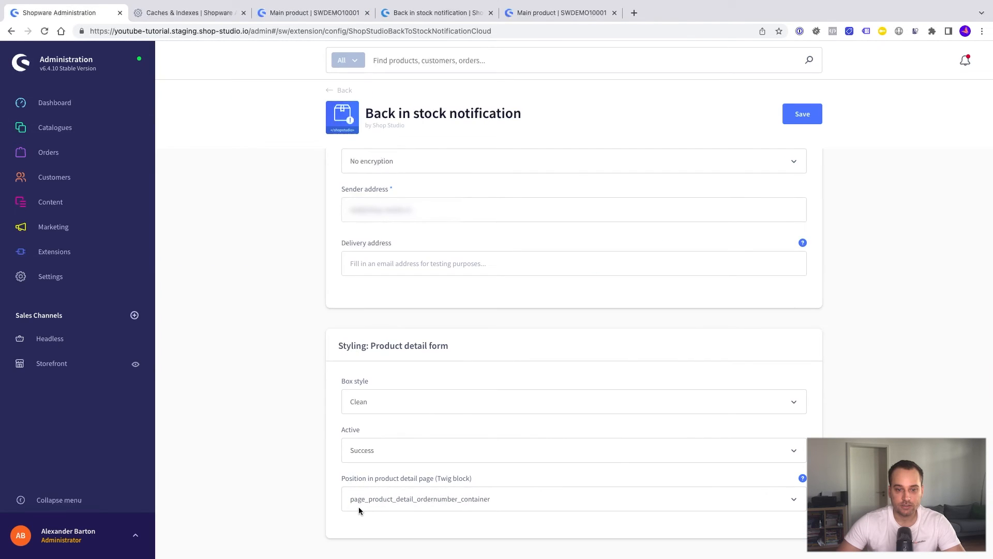
click(487, 508)
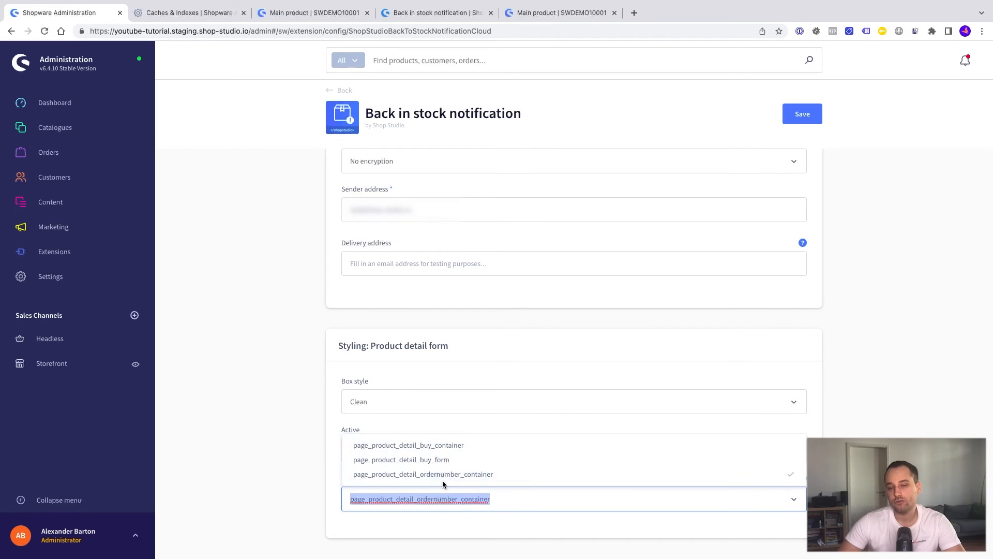
click(308, 397)
key(super+3)
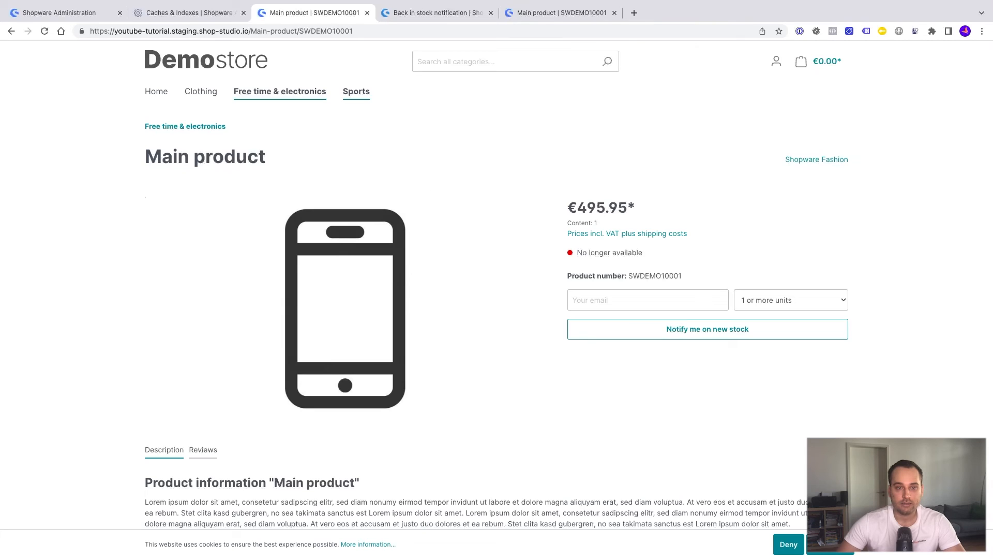
key(super+r)
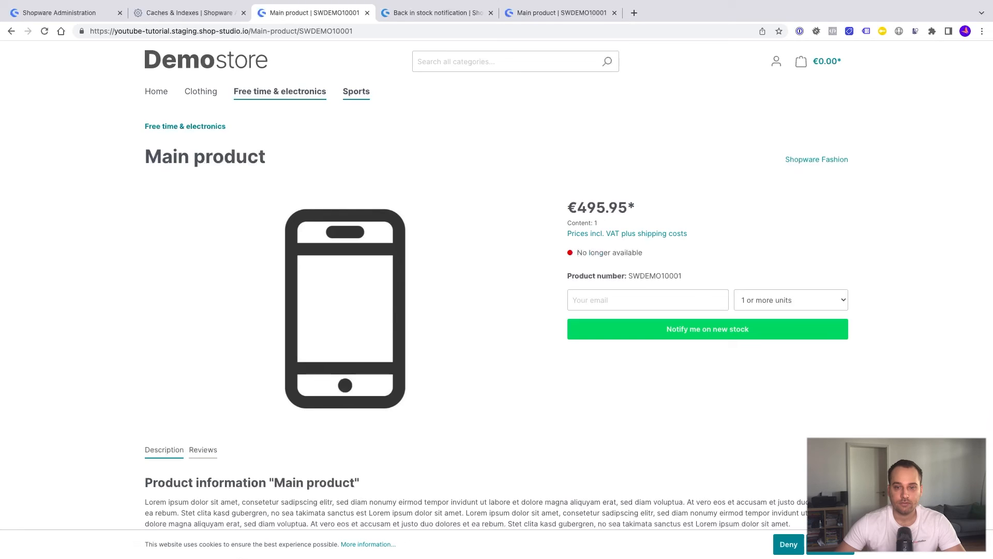